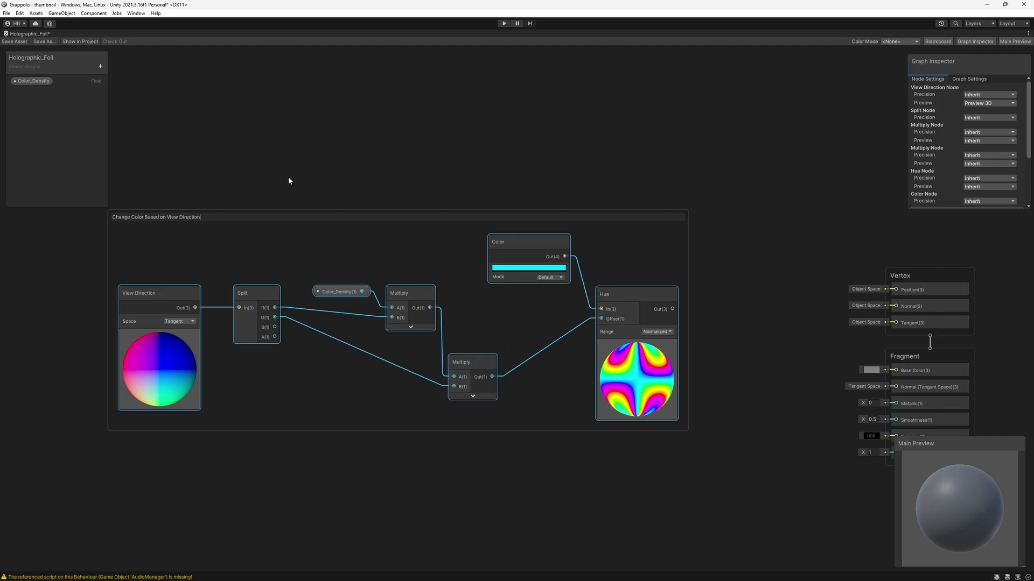
- Wire the Hue output into Fragment Base Color and spin the preview sphere to check the rainbow shift
left_click_drag(402, 219, 344, 219)
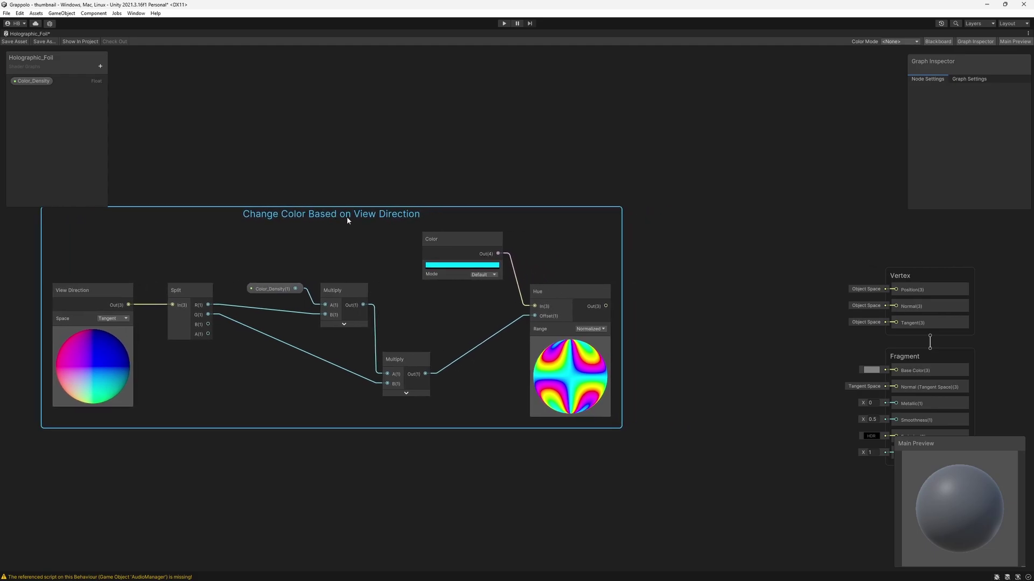
left_click_drag(605, 306, 891, 371)
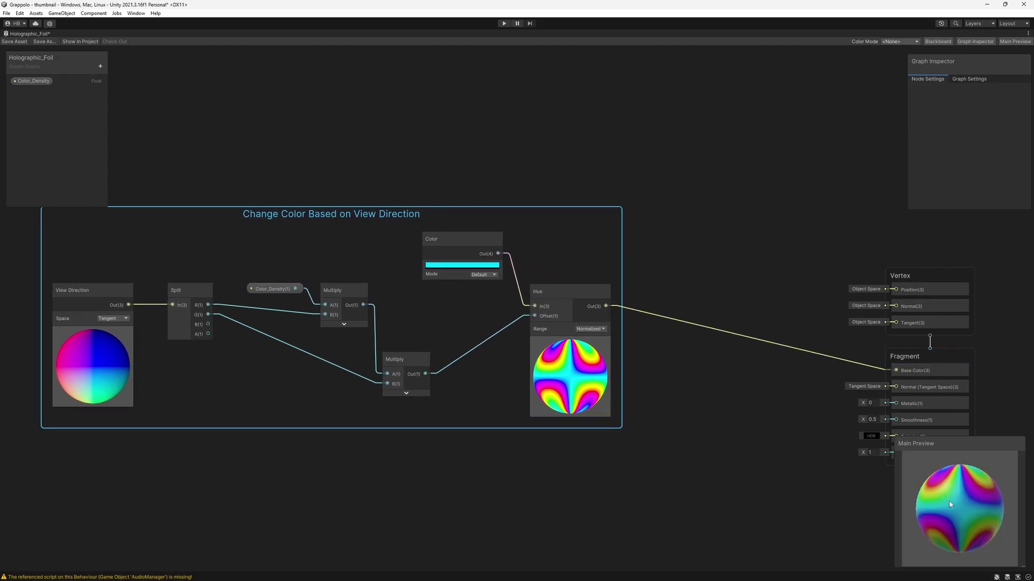
left_click_drag(992, 505, 847, 436)
- Save the Holographic_Foil graph, then tilt the card in the enlarged scene view to watch the foil
left_click(15, 41)
left_click(715, 120)
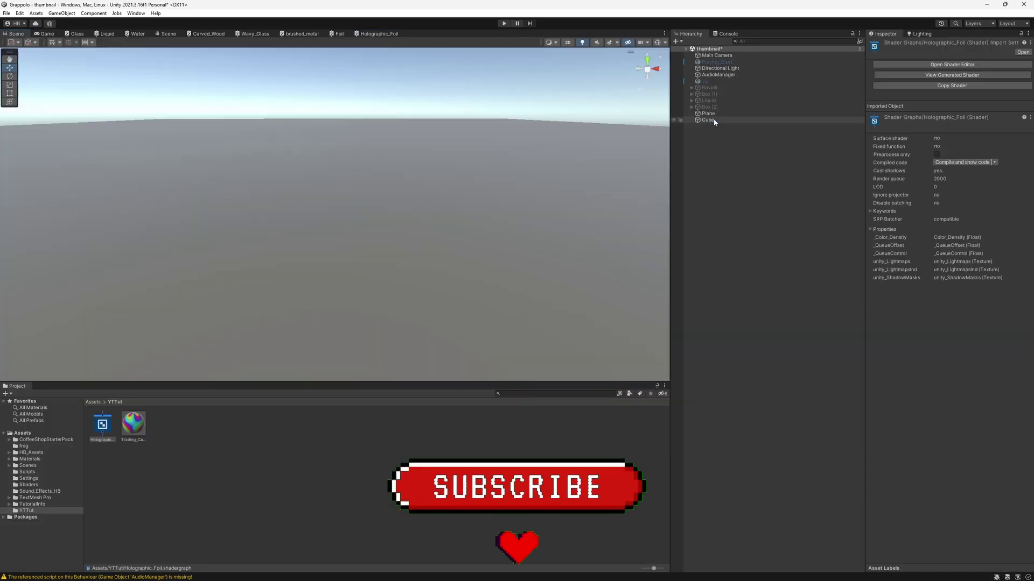
double_click(16, 34)
key("e")
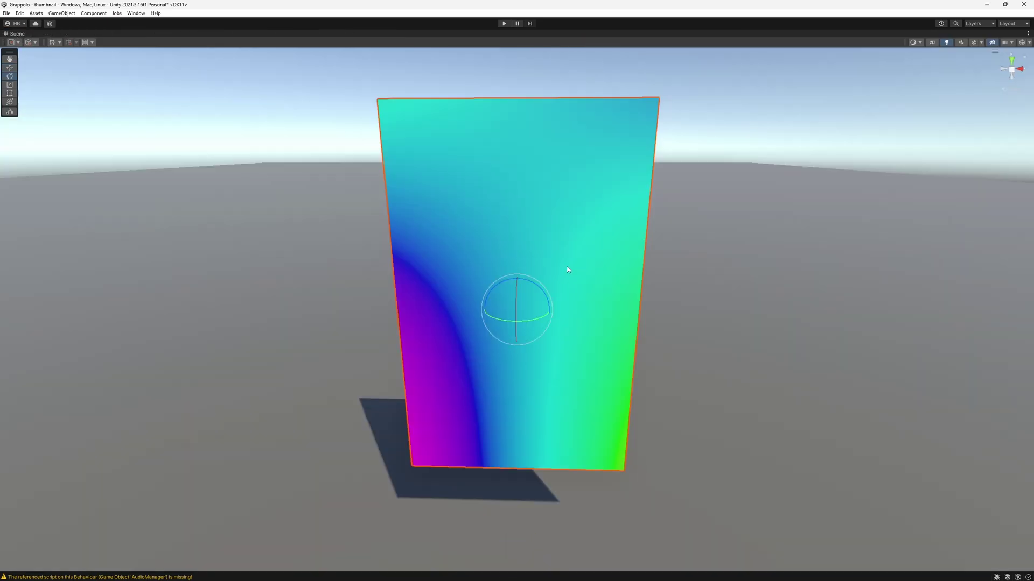
left_click_drag(519, 308, 540, 224)
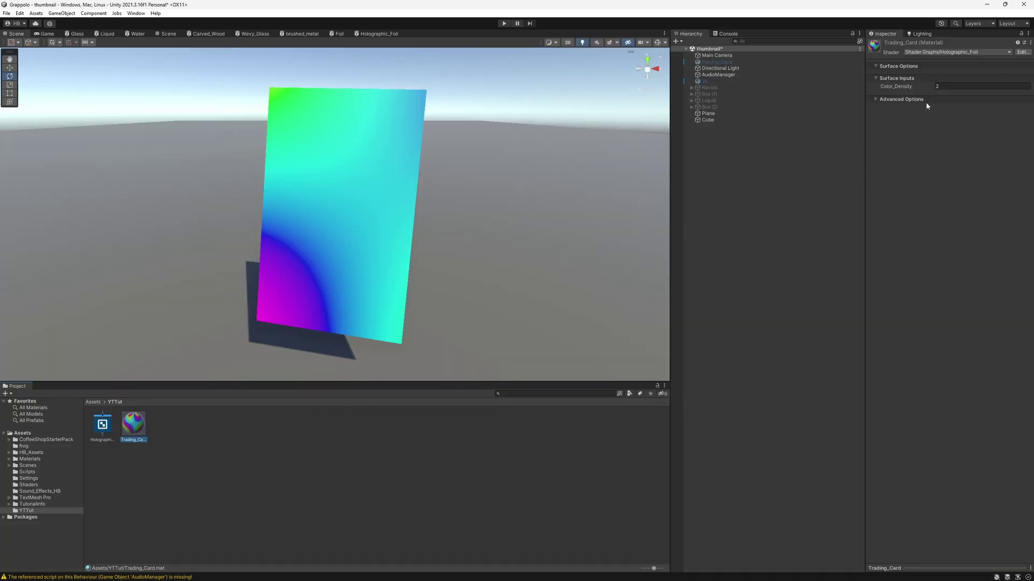
- Raise the Trading_Card material's Color_Density for denser rainbow bands, then return to the Holographic_Foil graph
left_click_drag(899, 88, 123, 118)
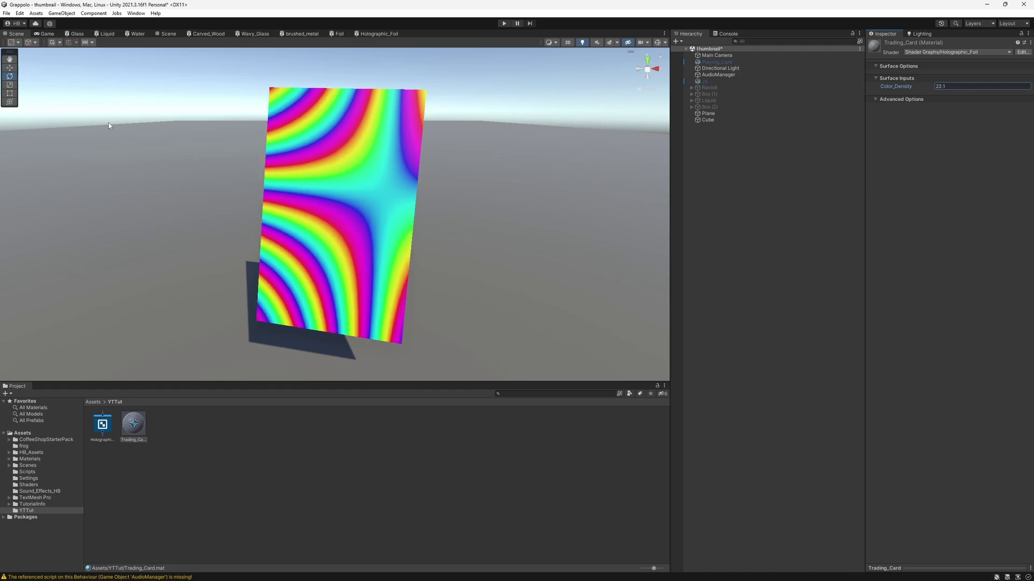
left_click(353, 231)
left_click_drag(355, 219, 331, 215)
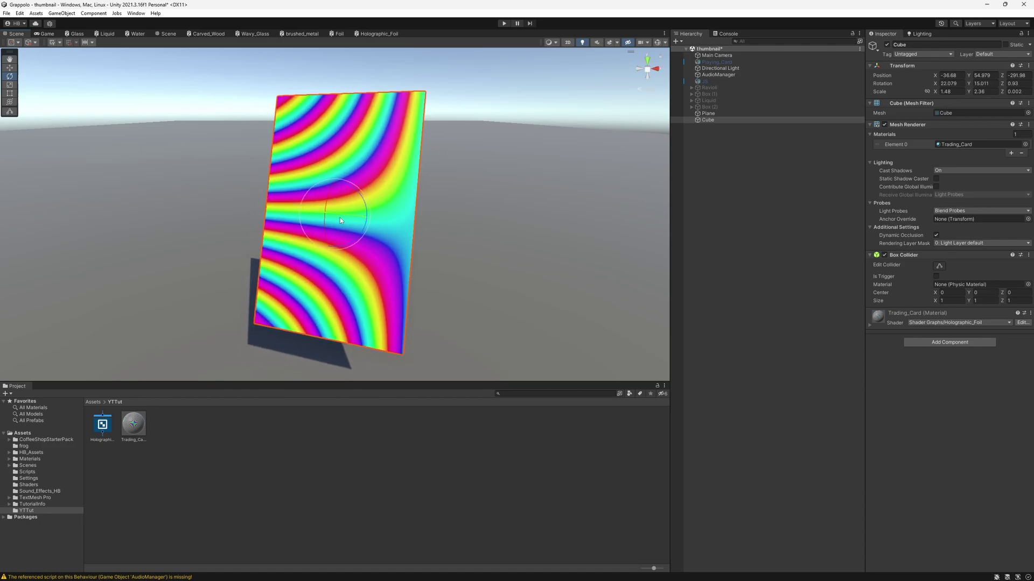
left_click(133, 424)
left_click(954, 85)
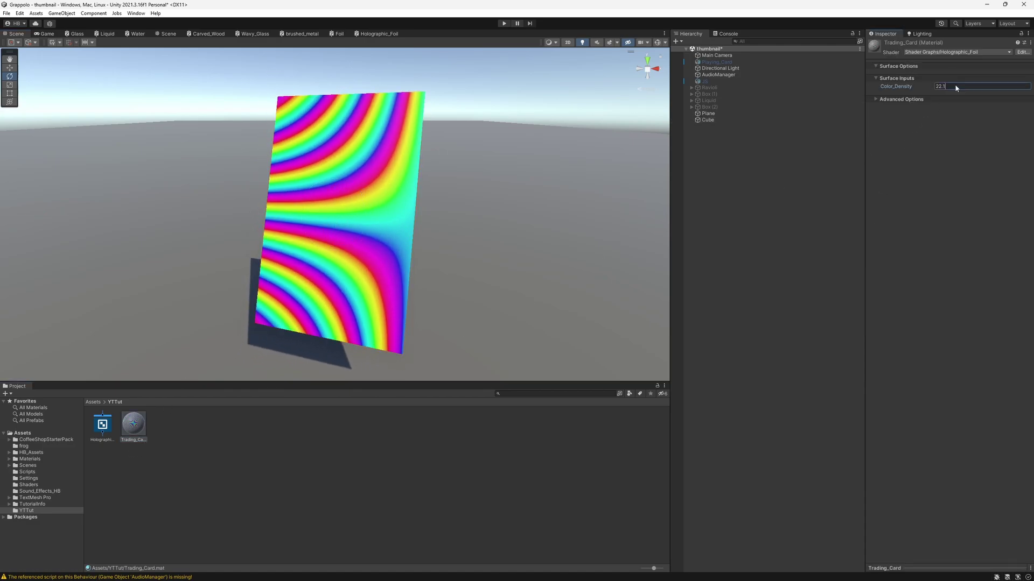
type("1")
key("Return")
left_click(377, 34)
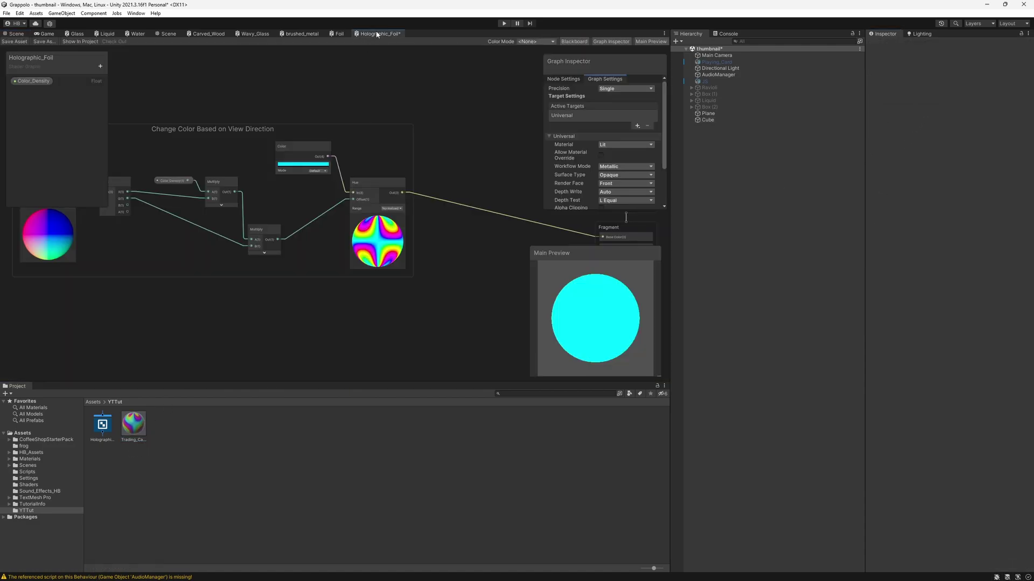
- Maximise the graph and disconnect the Hue wire from Base Color
key("shift+space")
scroll(400, 315, "down", 2)
scroll(563, 259, "down", 1)
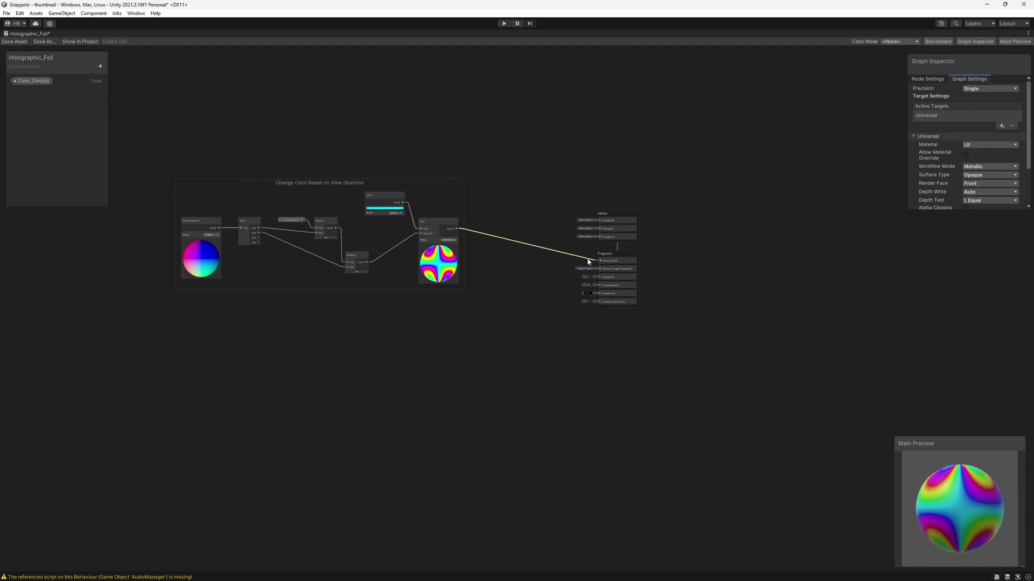
left_click_drag(562, 258, 565, 254)
left_click(501, 331)
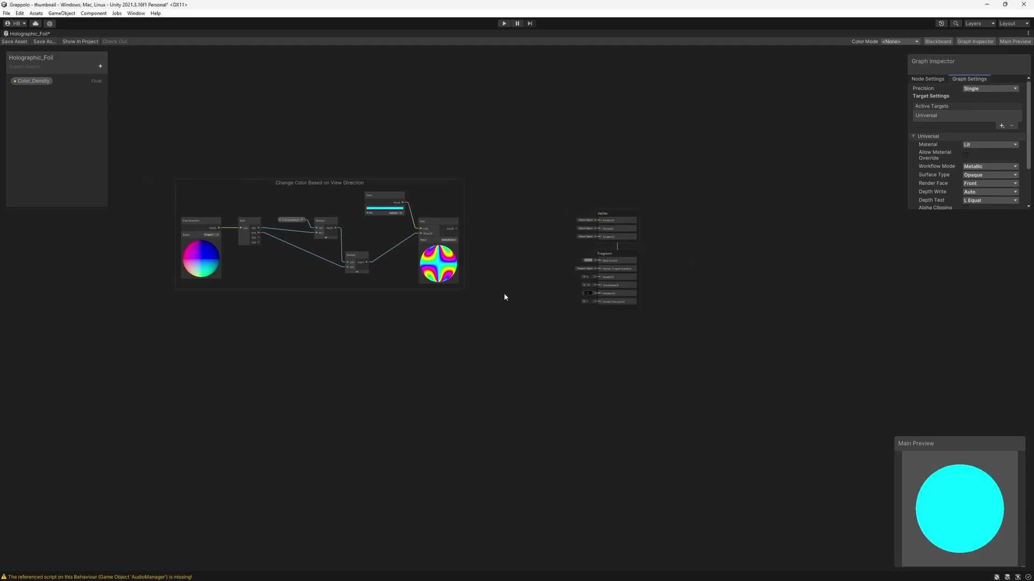
middle_click_drag(338, 273, 440, 258)
scroll(450, 320, "up", 3)
middle_click_drag(453, 330, 487, 299)
scroll(488, 300, "up", 2)
- Add a Tiling And Offset node and position it on the left of the canvas
key("space")
type("ti")
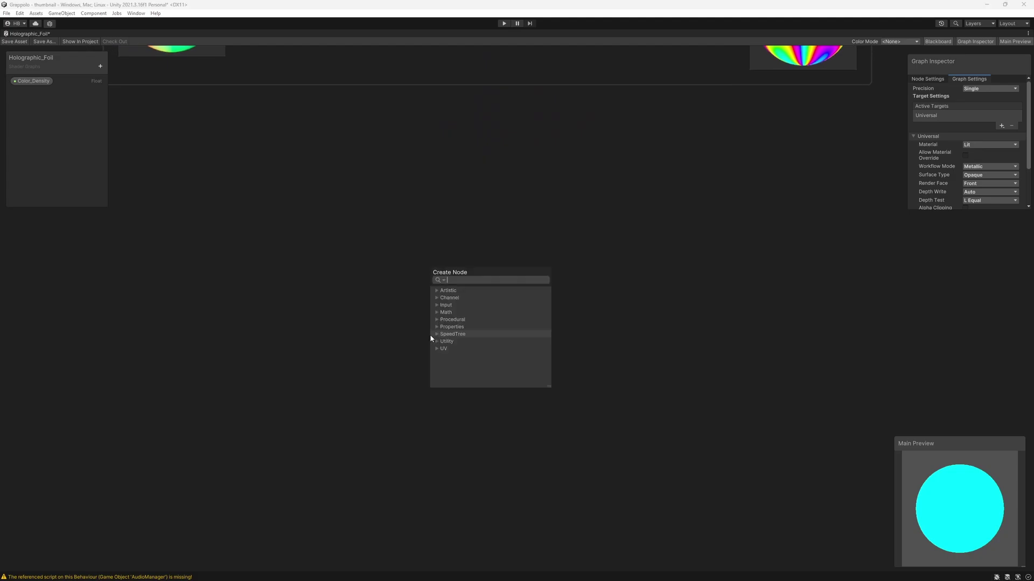
type("l")
key("Return")
left_click_drag(485, 356, 208, 280)
middle_click_drag(176, 286, 302, 305)
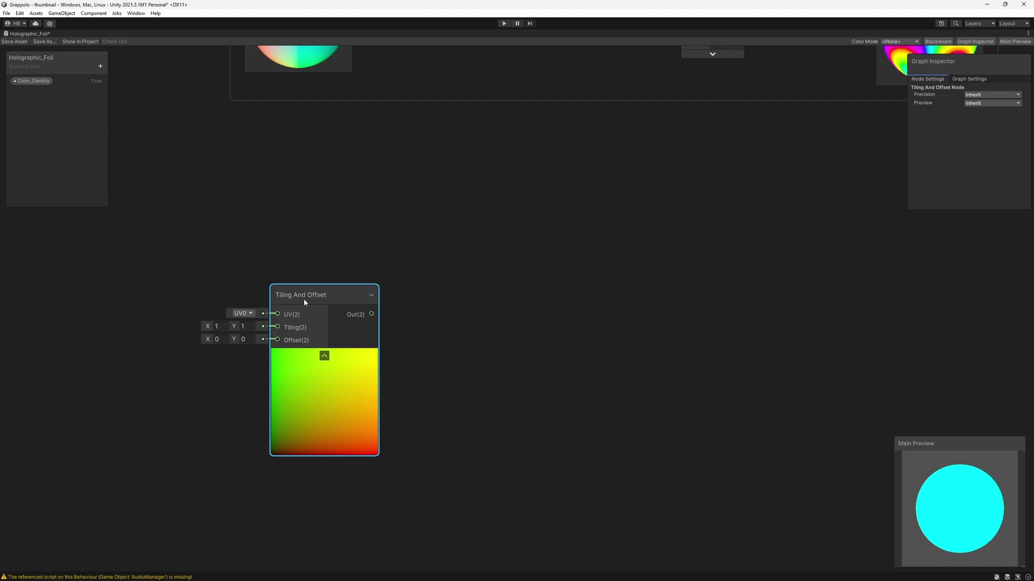
- Add a Vector 2 node beside the Tiling And Offset node
key("space")
type("ve")
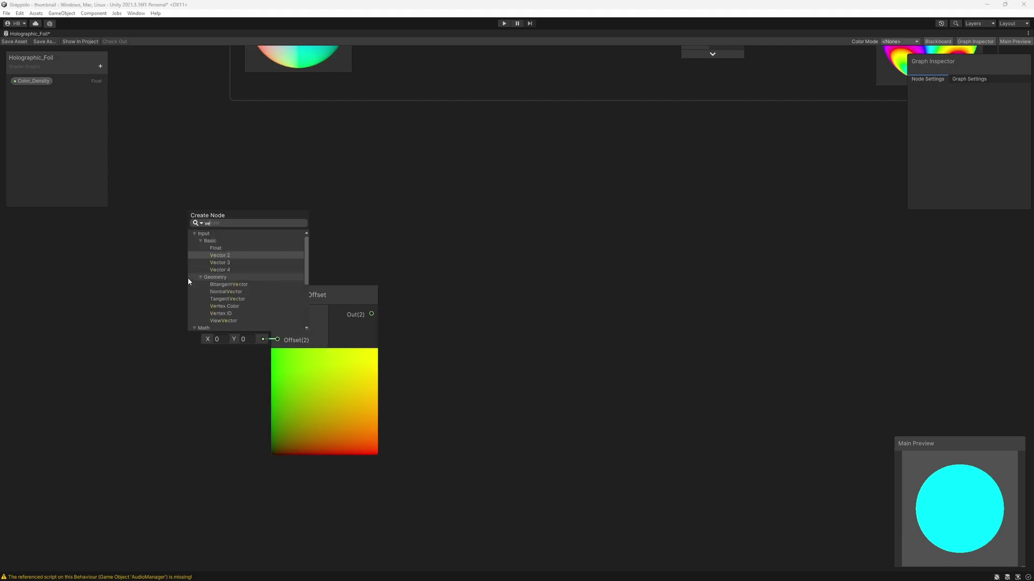
left_click(259, 257)
left_click_drag(220, 295, 310, 331)
- Convert the Vector 2 into a property named Pattern_Tiling feeding Tiling And Offset
right_click(141, 296)
mouse_move(205, 386)
left_click(264, 388)
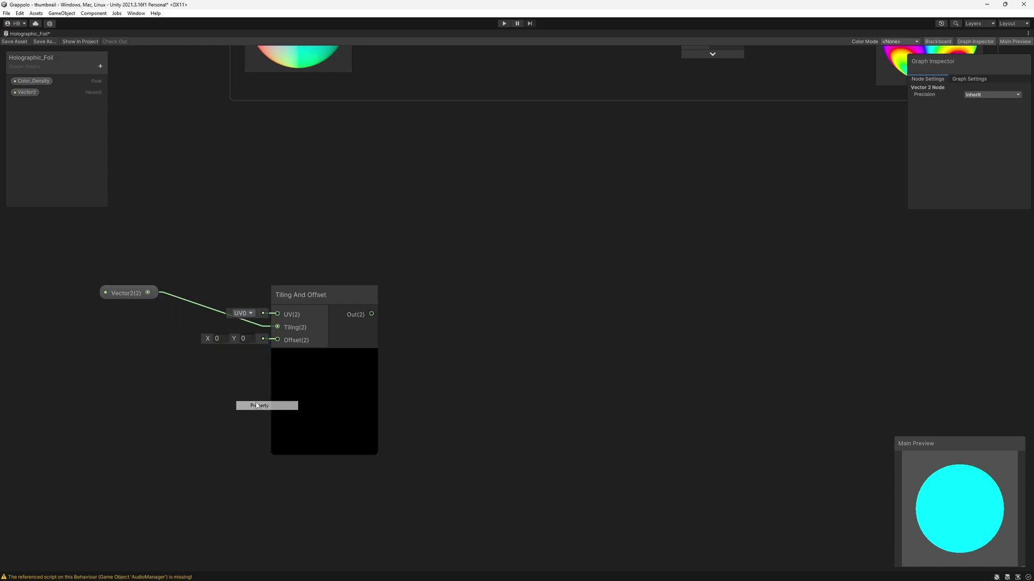
left_click_drag(125, 295, 184, 295)
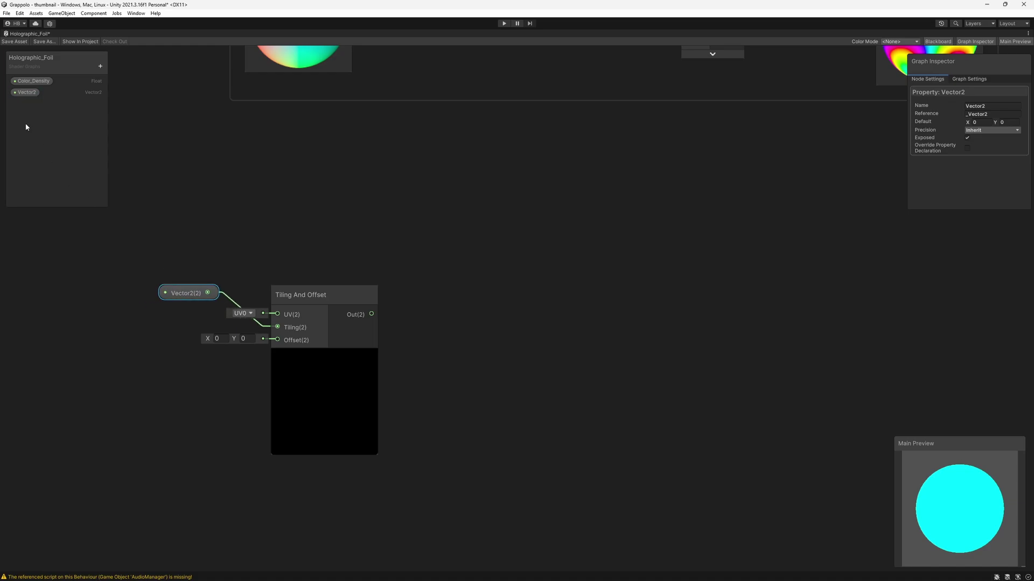
double_click(24, 92)
type("Pattern_Tili")
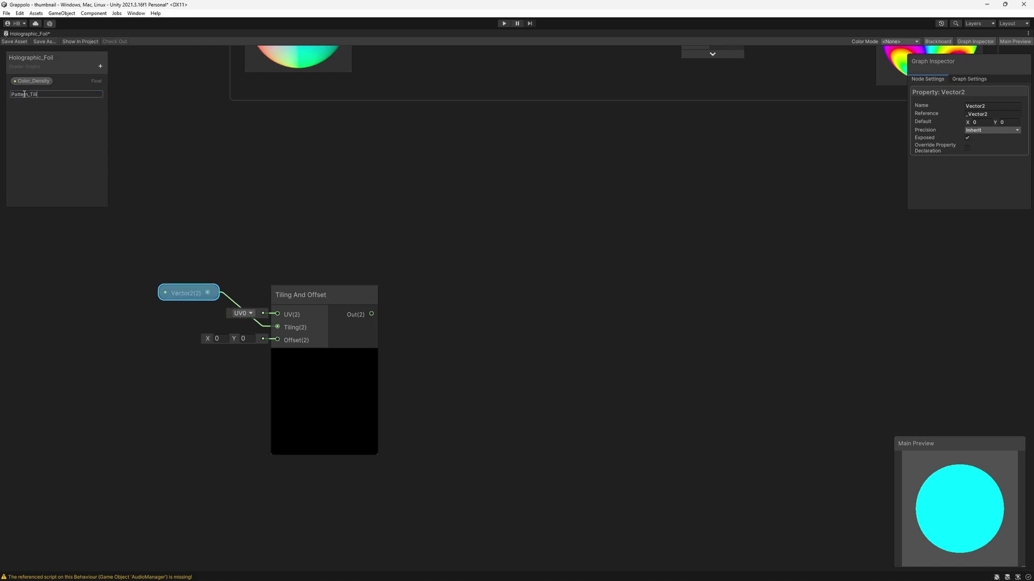
type("ng")
left_click(239, 193)
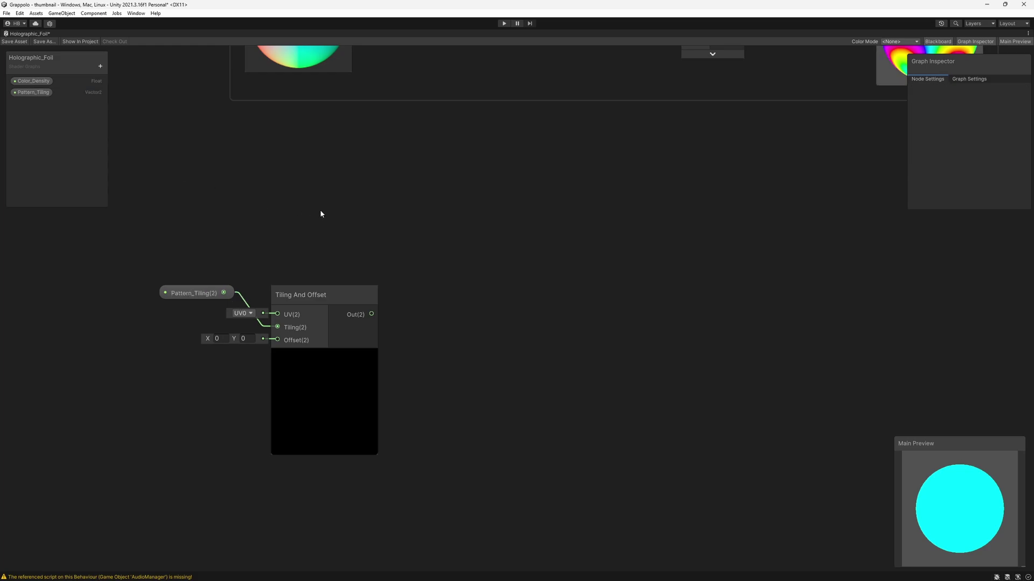
key("space")
type("sample")
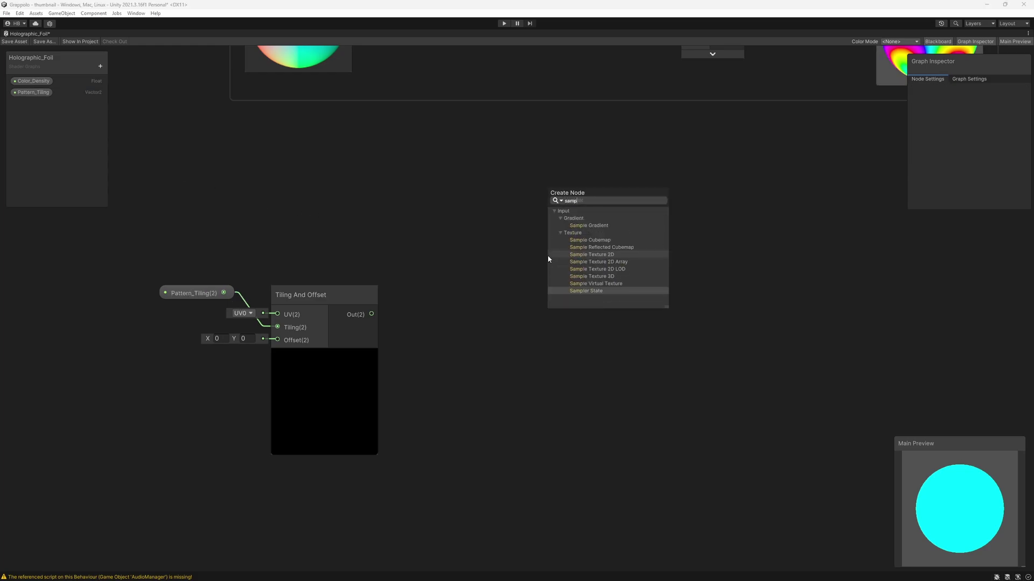
- Add a Sample Texture 2D node and connect the Tiling And Offset output to its UV
left_click(612, 256)
left_click_drag(609, 280, 554, 299)
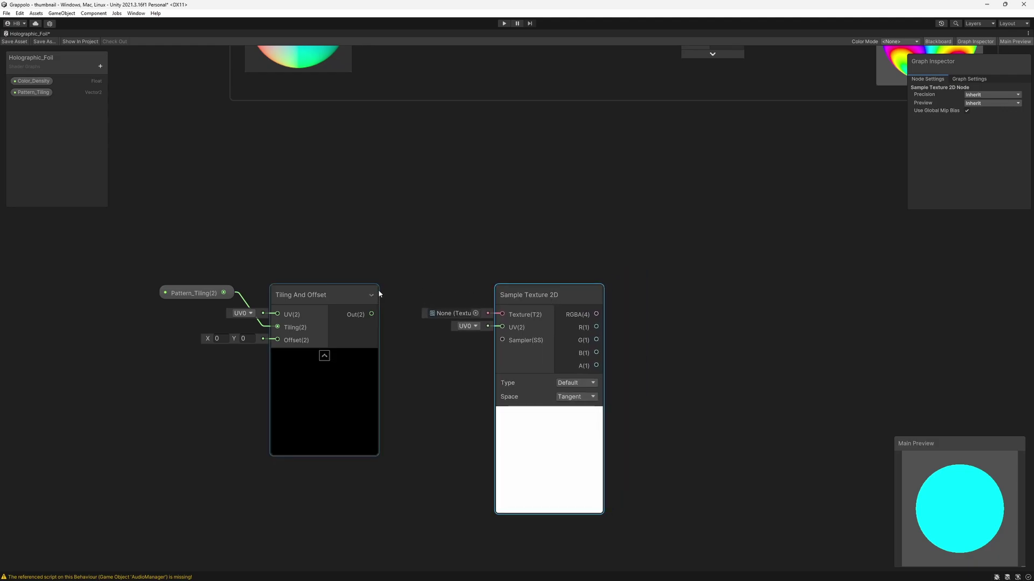
left_click_drag(371, 314, 502, 326)
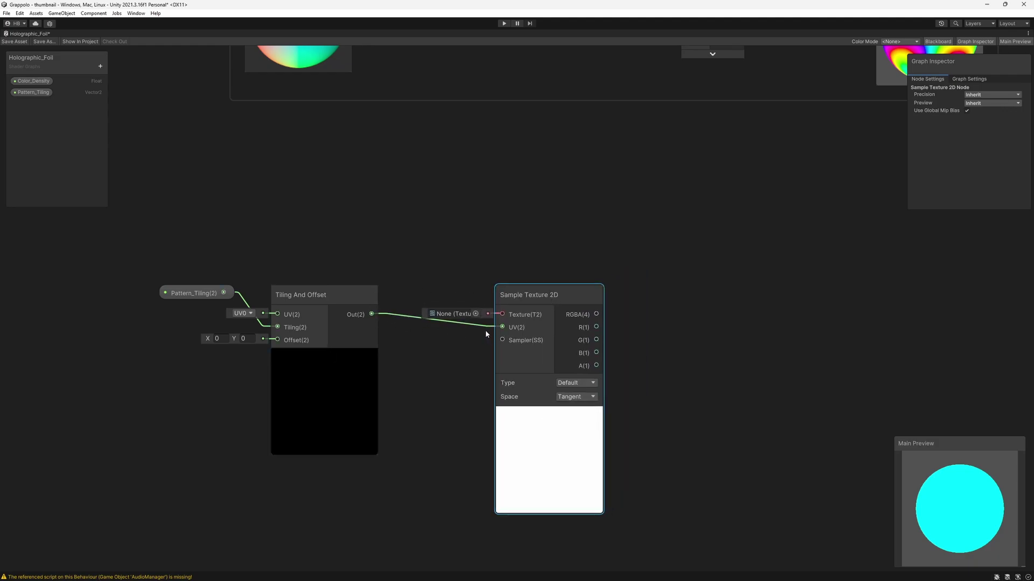
left_click(475, 313)
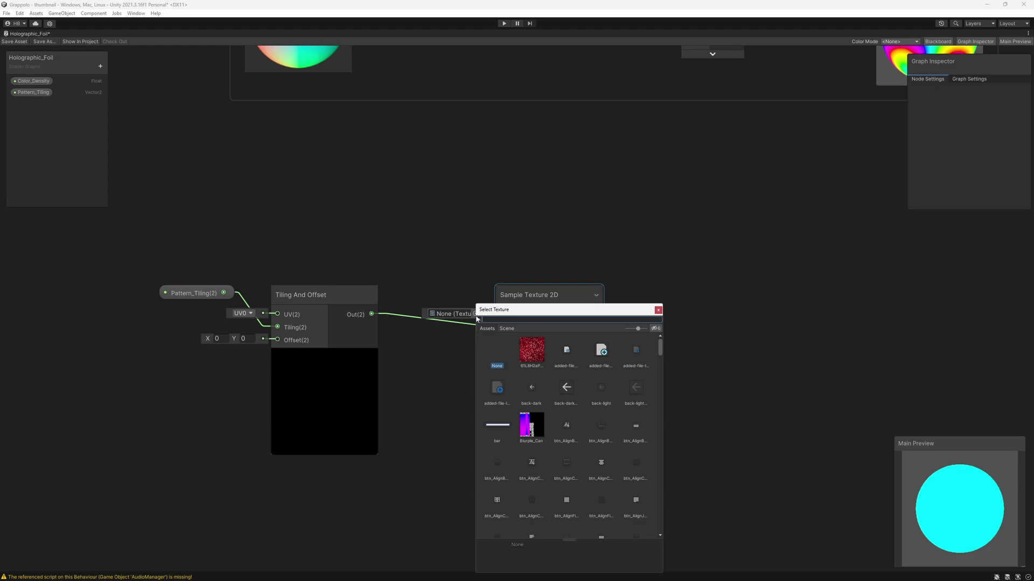
left_click(658, 311)
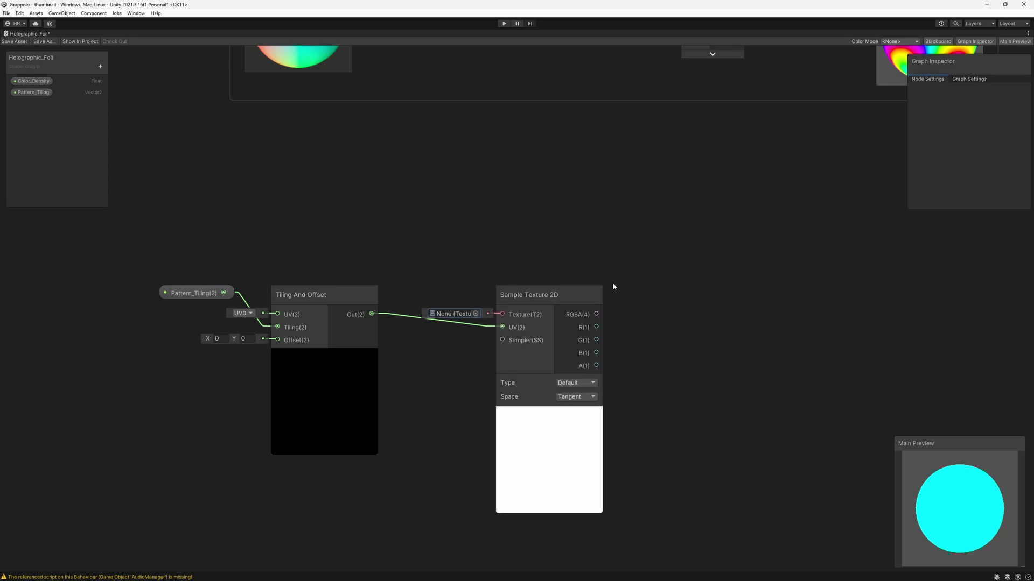
- Add a Texture 2D Asset node, convert it to a property and place it beside Sample Texture 2D
key("space")
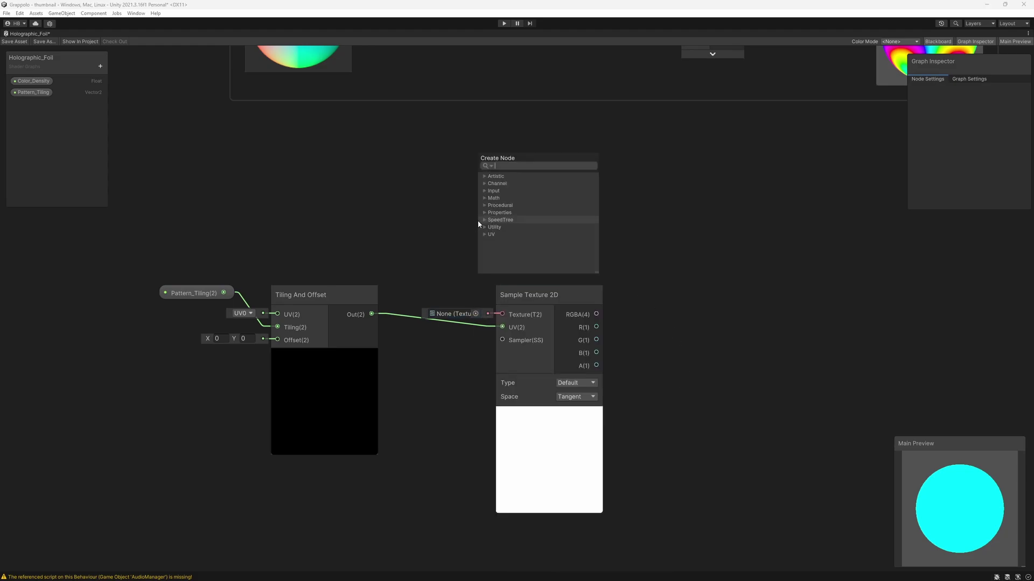
type("texture")
left_click(549, 262)
left_click_drag(528, 247, 502, 315)
right_click(447, 235)
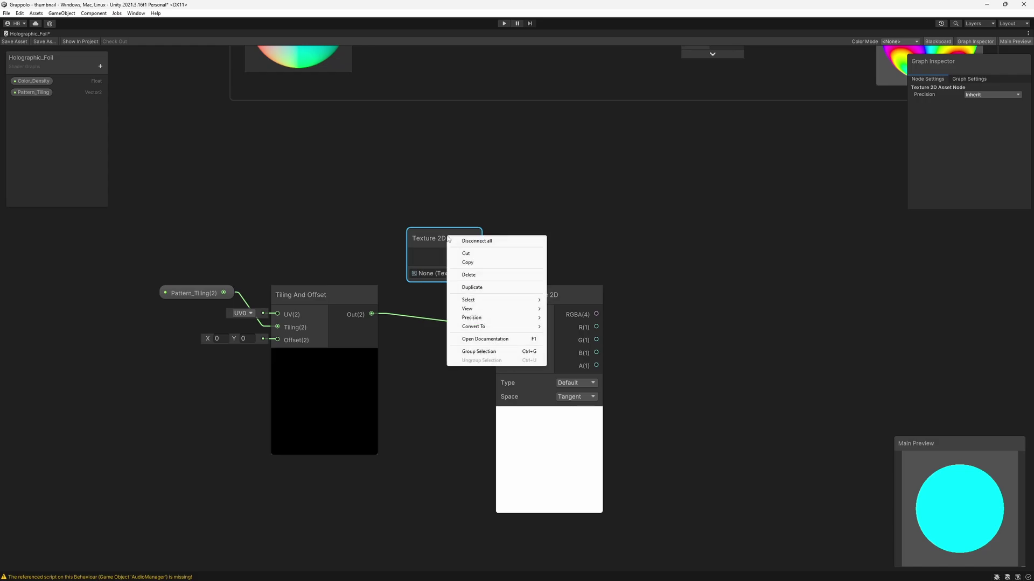
mouse_move(489, 327)
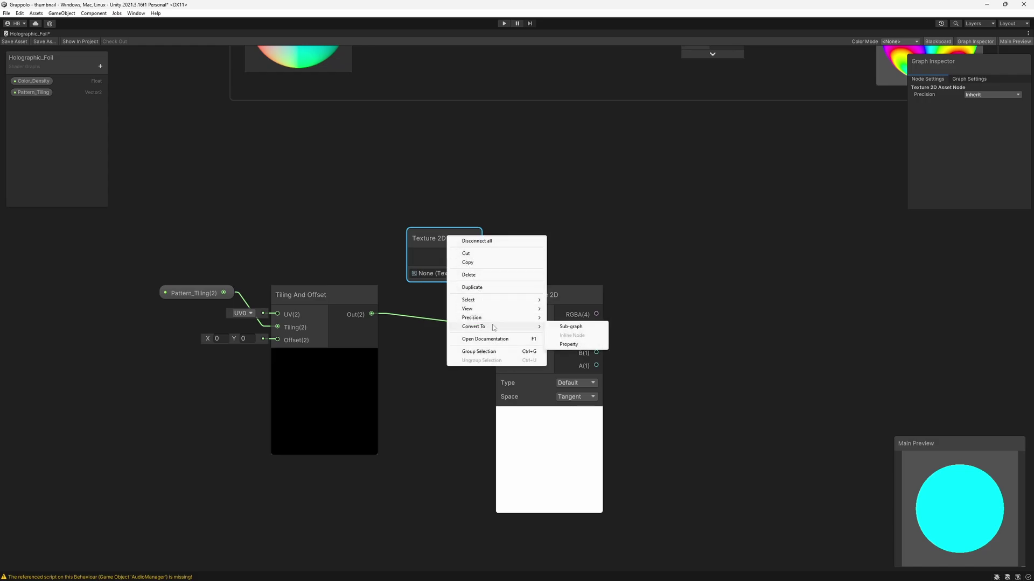
left_click(568, 344)
left_click_drag(447, 248, 453, 298)
- Rename the texture property to Foil_Pattern
double_click(30, 103)
type("Foil")
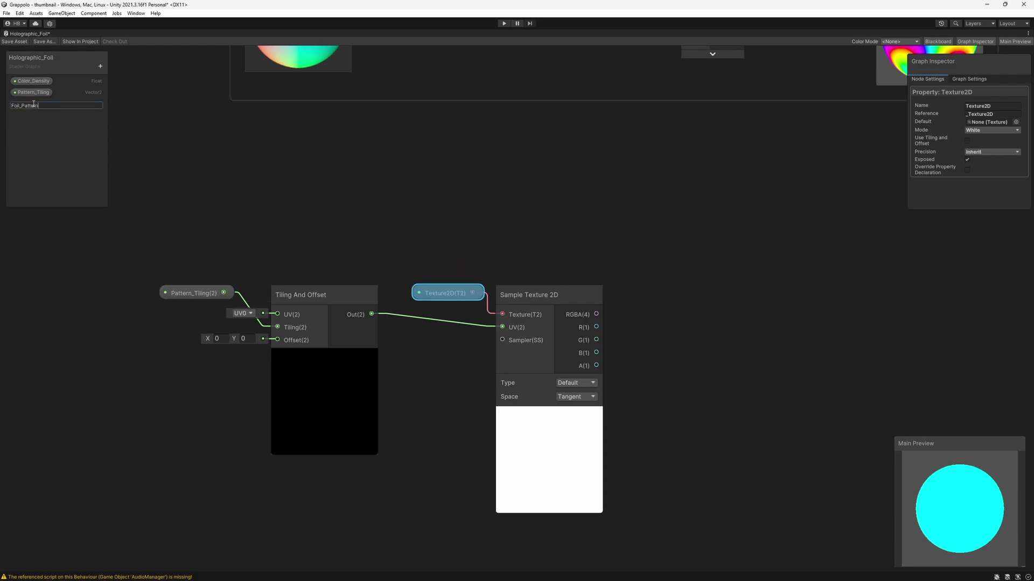
type("_Pattern")
left_click(233, 156)
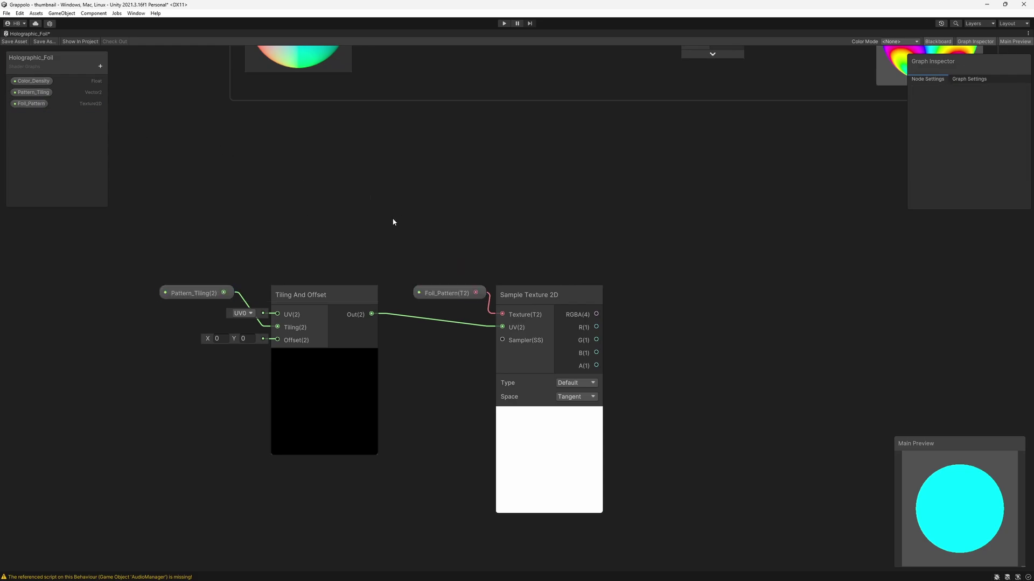
left_click(447, 293)
left_click(579, 256)
middle_click_drag(537, 264, 473, 262)
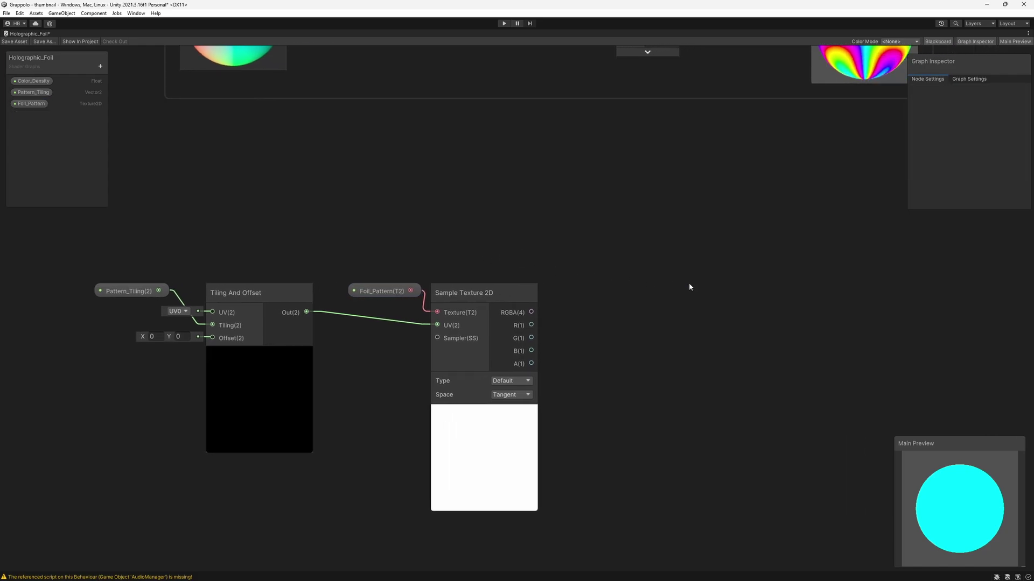
- Add a Power node with the sampled RGBA wired into its A input
key("space")
type("power")
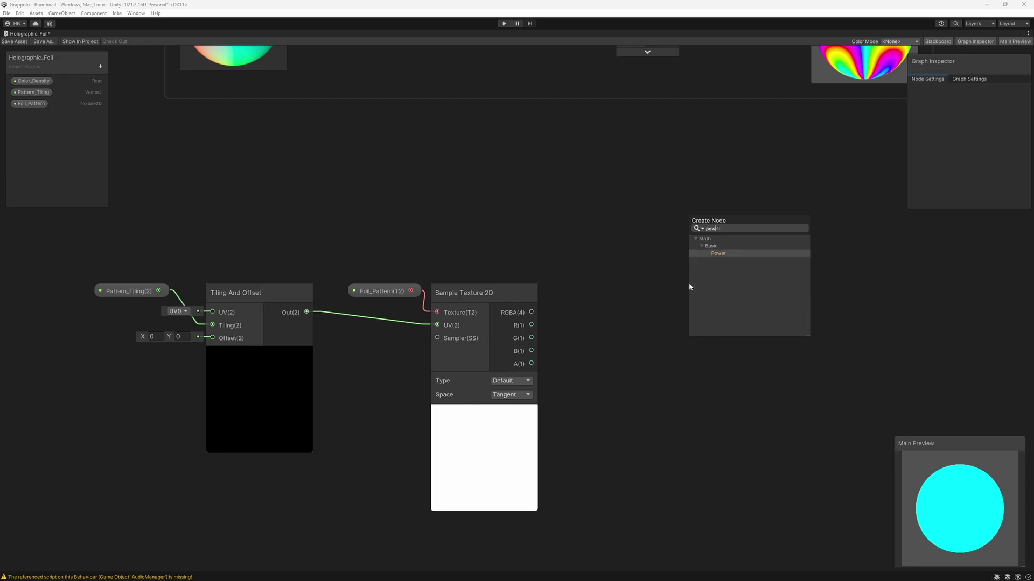
key("Return")
left_click_drag(531, 313, 696, 312)
left_click_drag(721, 293, 686, 293)
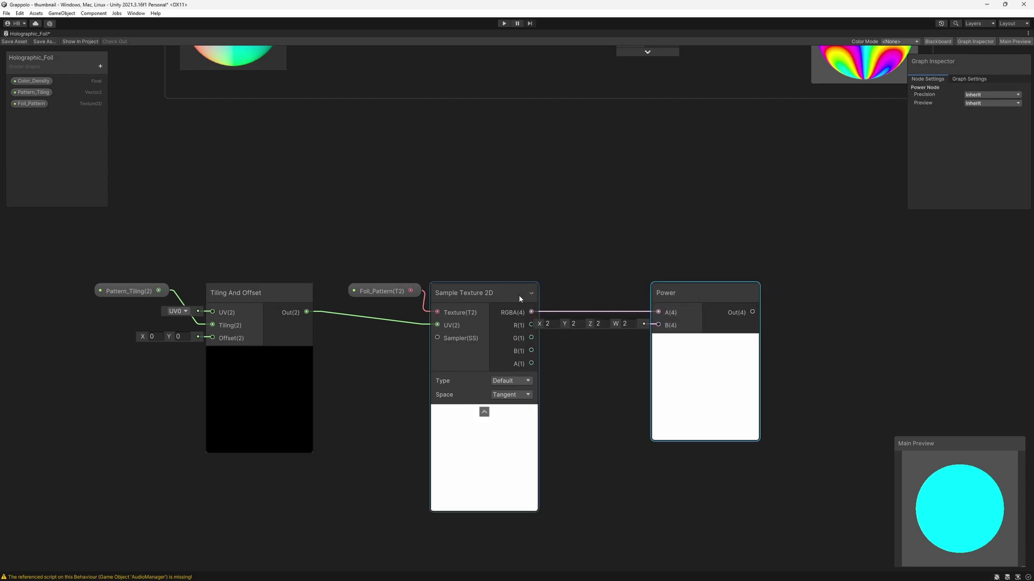
left_click(601, 399)
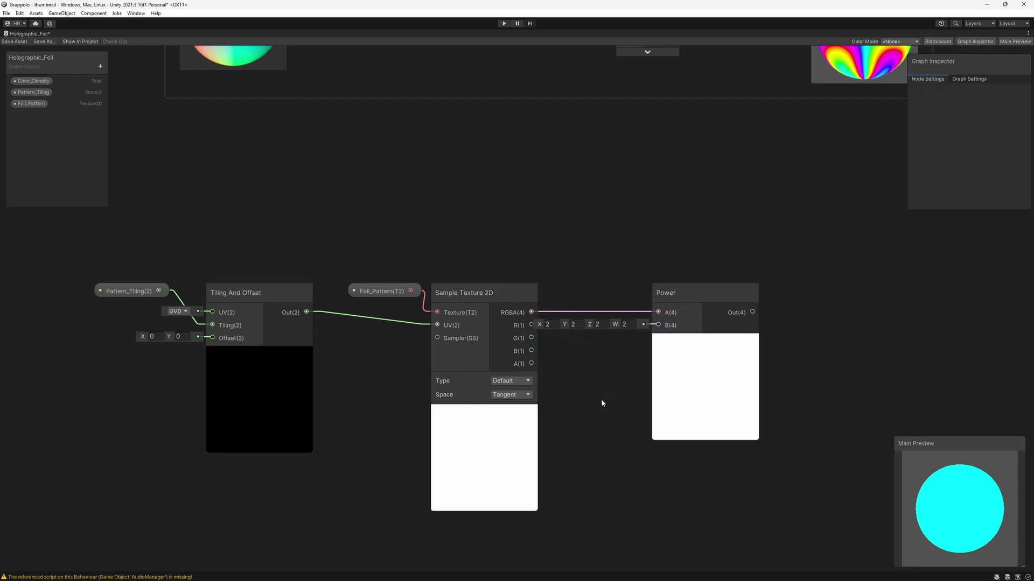
- Add a Float node set to 2 next to the Power node
key("space")
type("floa")
key("Return")
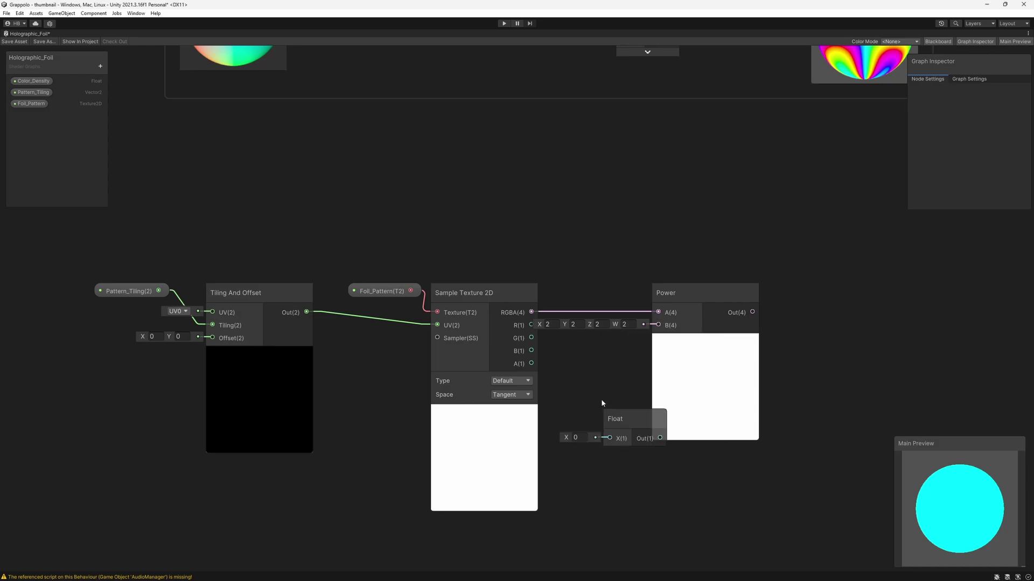
left_click_drag(641, 421, 613, 409)
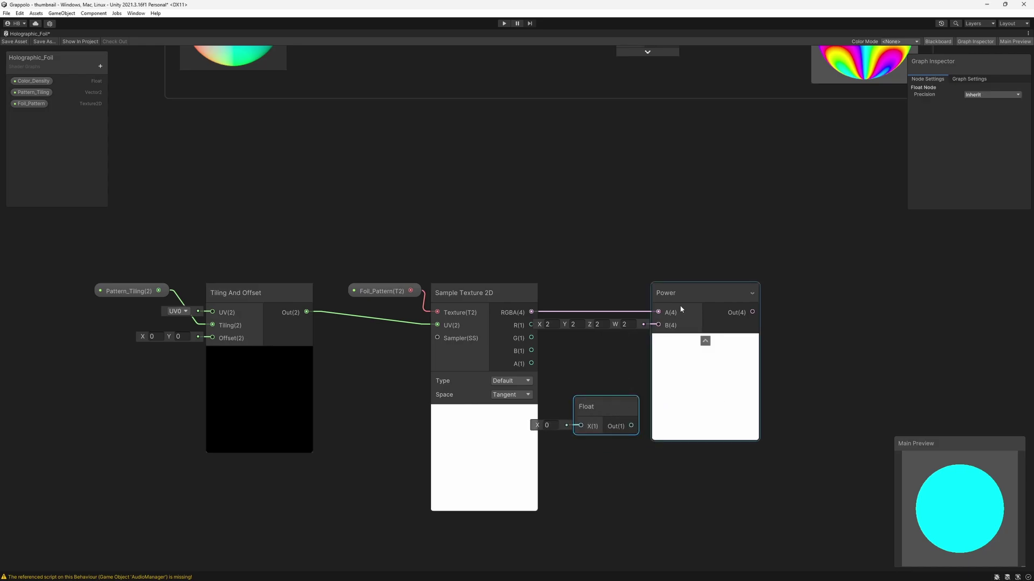
left_click_drag(689, 292, 731, 292)
left_click(603, 406)
left_click(552, 425)
left_click_drag(602, 411, 701, 325)
- Convert the Float into a Bright_Power property connected to Power's B input
right_click(634, 401)
mouse_move(673, 492)
left_click(761, 508)
double_click(21, 116)
type("Bright_Power")
key("Return")
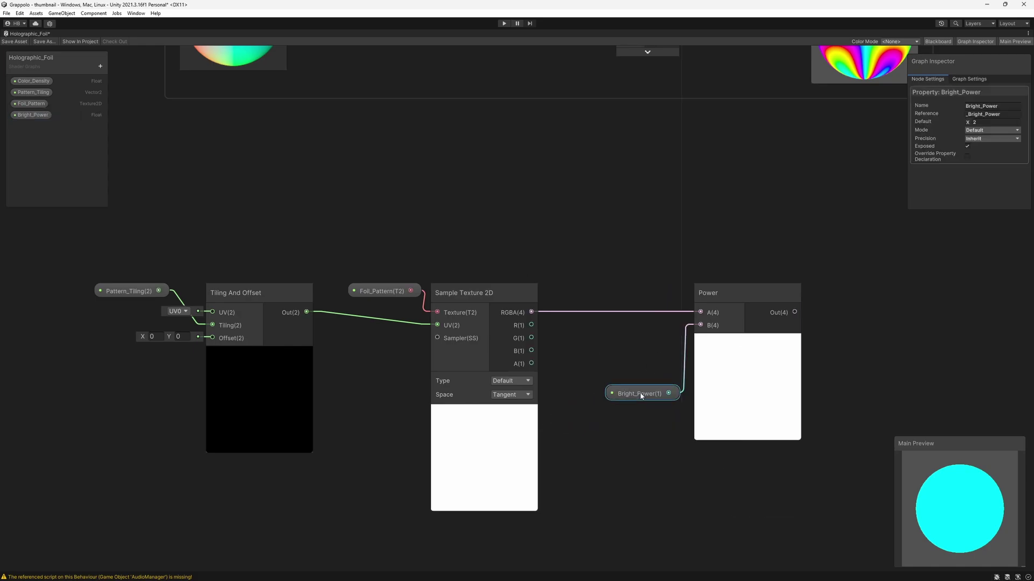
left_click_drag(641, 402, 641, 349)
left_click(676, 446)
scroll(676, 446, "down", 3)
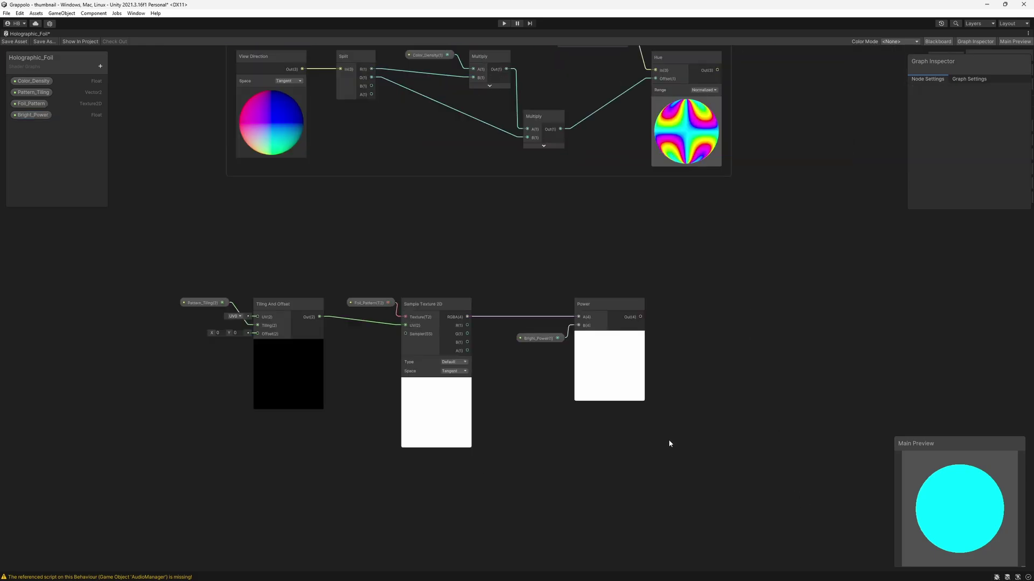
- Group the six foil nodes under the title 'Foil Pattern'
left_click_drag(300, 338, 131, 259)
right_click(299, 376)
left_click(329, 496)
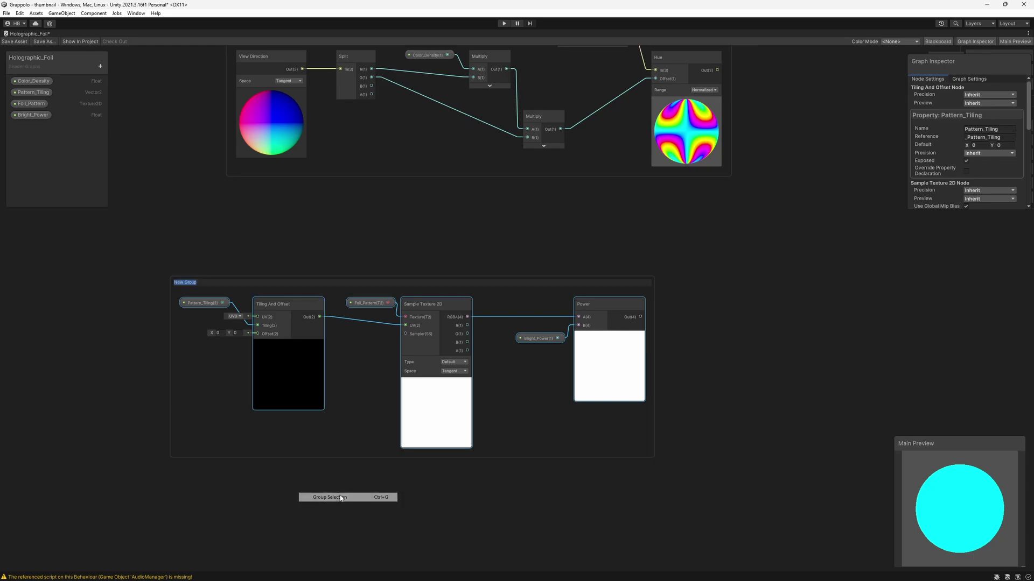
type("Foil Pattern")
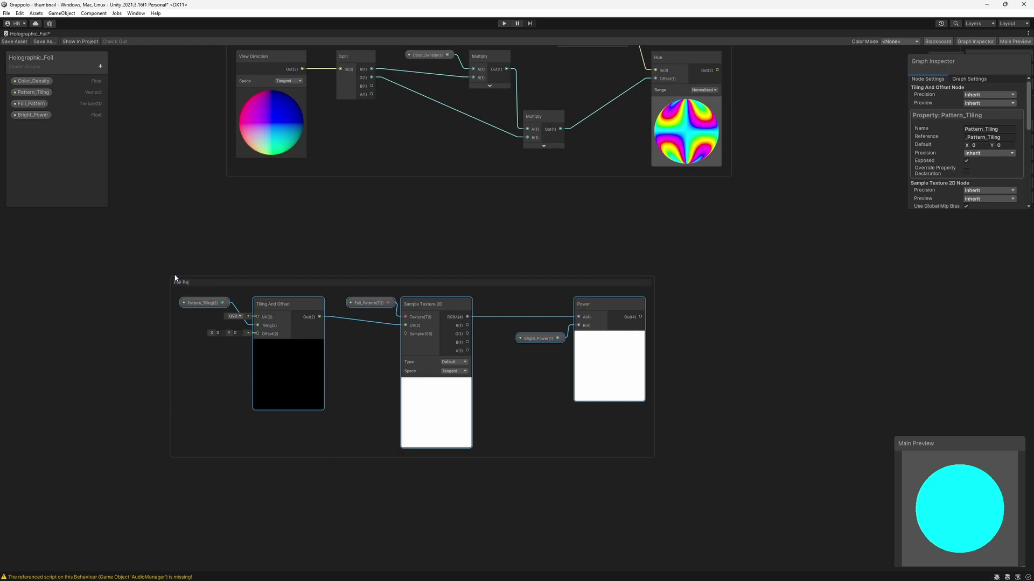
key("Return")
key("a")
left_click_drag(402, 340, 445, 312)
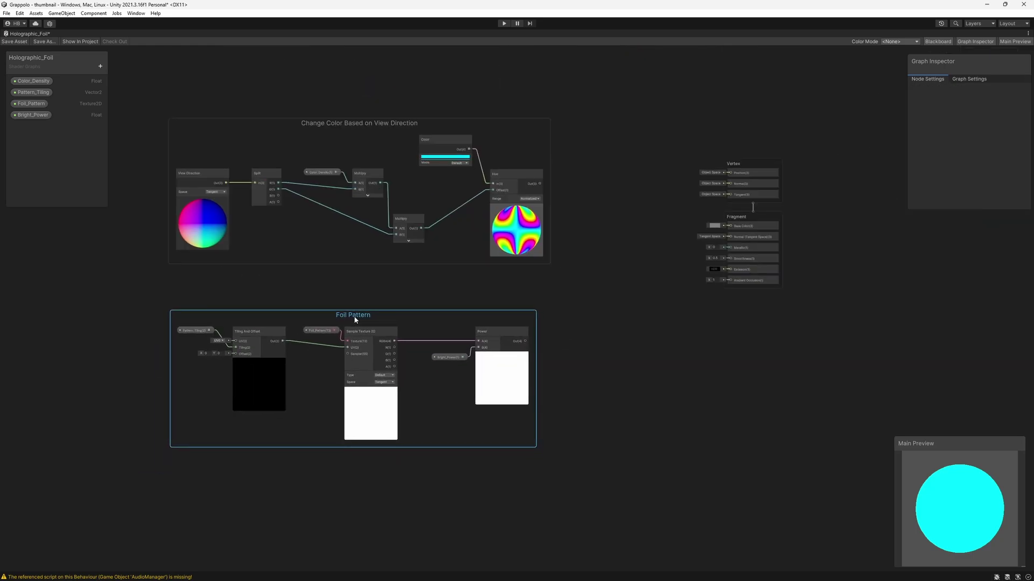
left_click(582, 391)
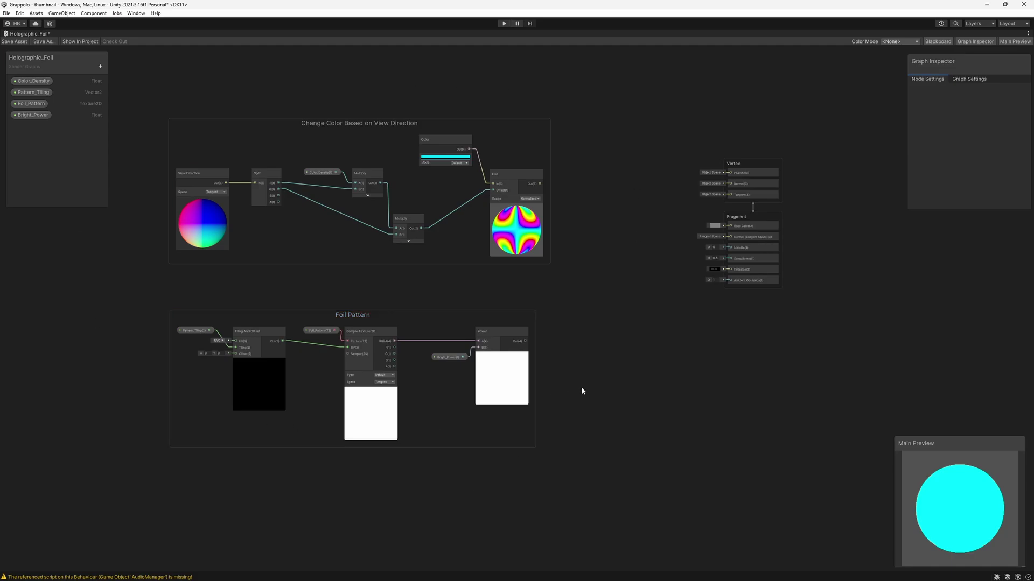
key("space")
- Multiply the Power result by the Hue colour and send it into Base Color
type("multiply")
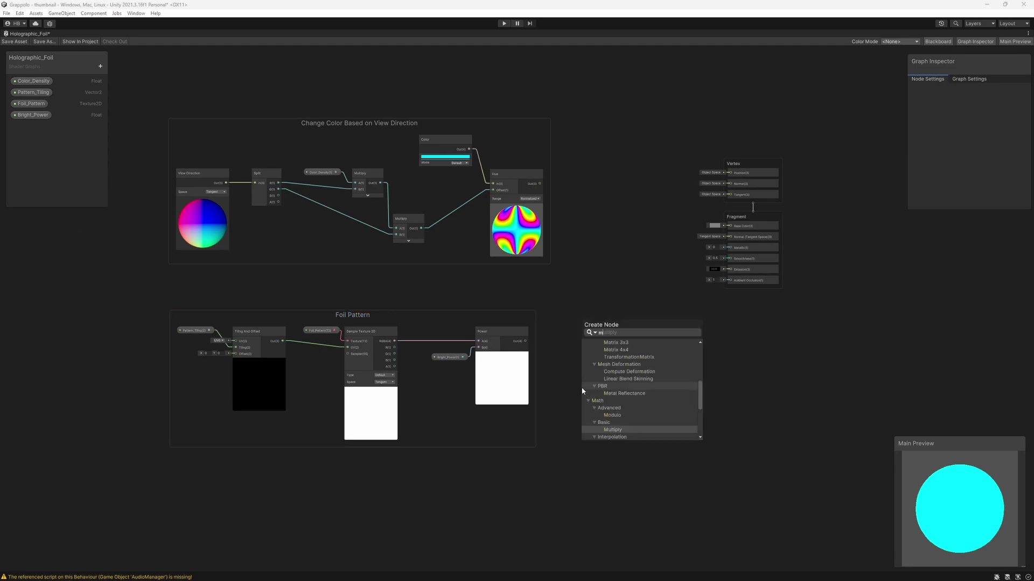
key("Return")
left_click_drag(593, 401, 604, 250)
left_click_drag(526, 340, 597, 266)
left_click_drag(540, 184, 730, 226)
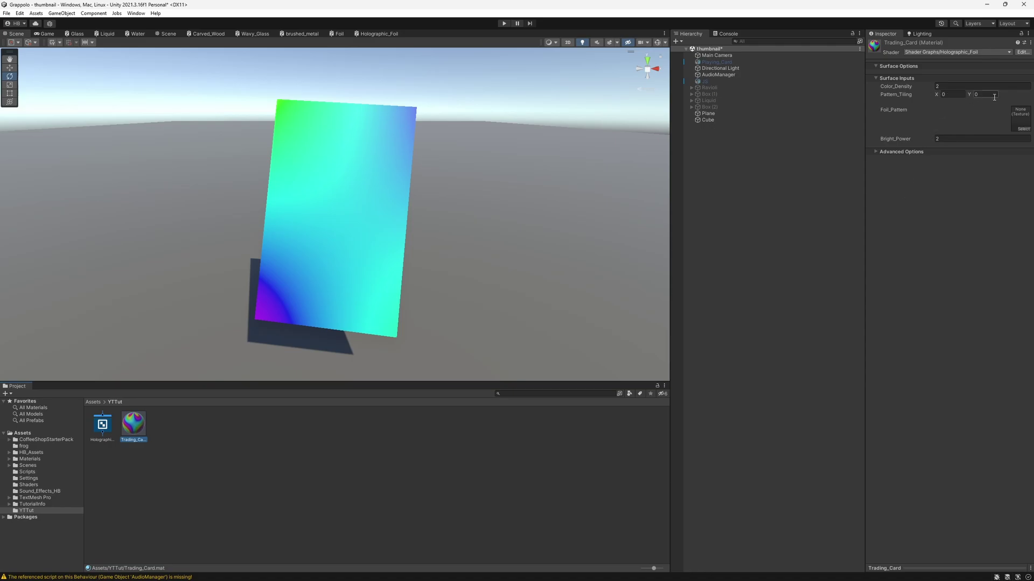
- Set the Pattern_Tiling property's default value to 1, 1
left_click(385, 34)
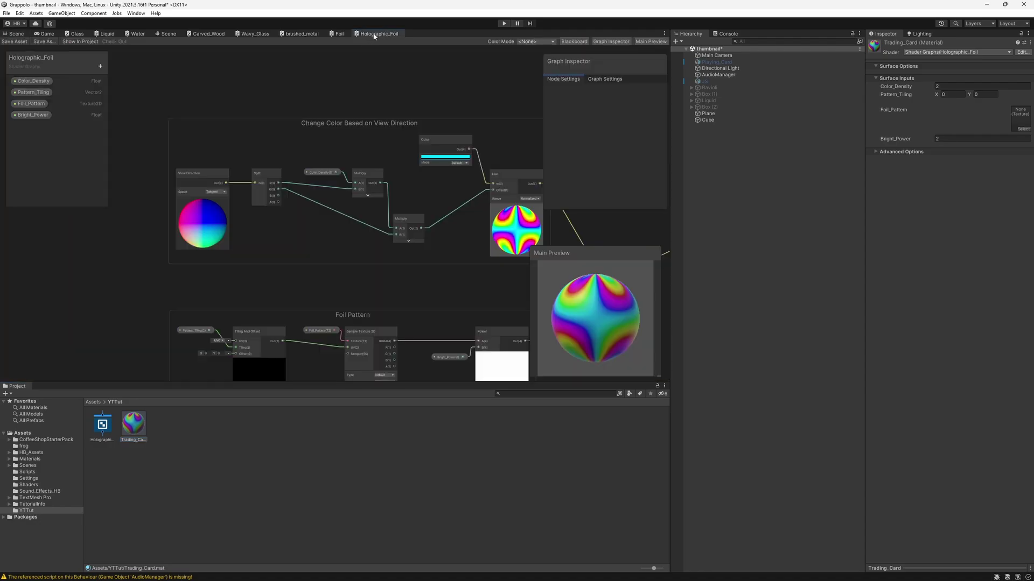
scroll(305, 276, "down", 2)
scroll(231, 323, "up", 3)
left_click(174, 259)
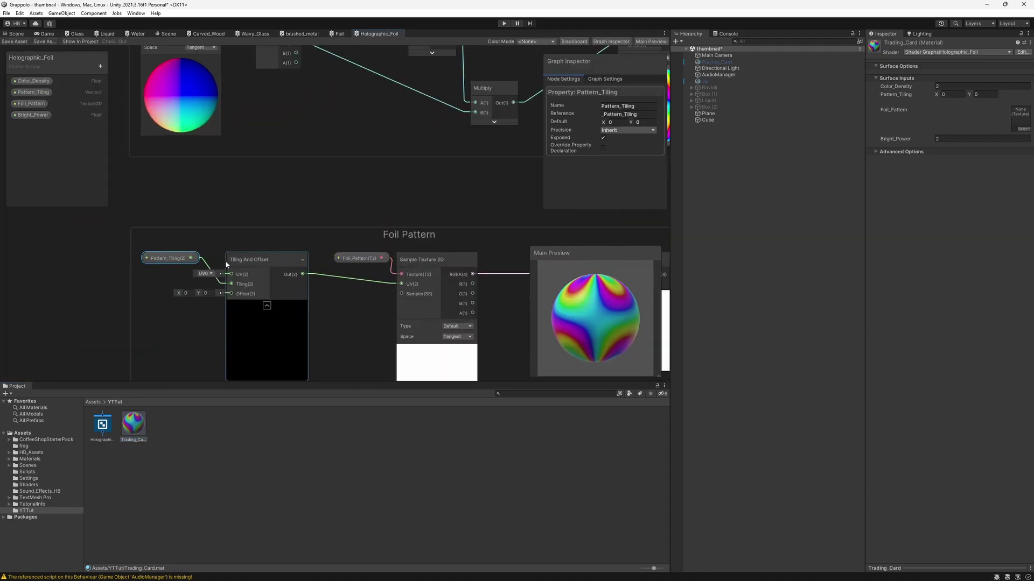
type("1")
left_click(643, 122)
type("1")
scroll(436, 309, "down", 3)
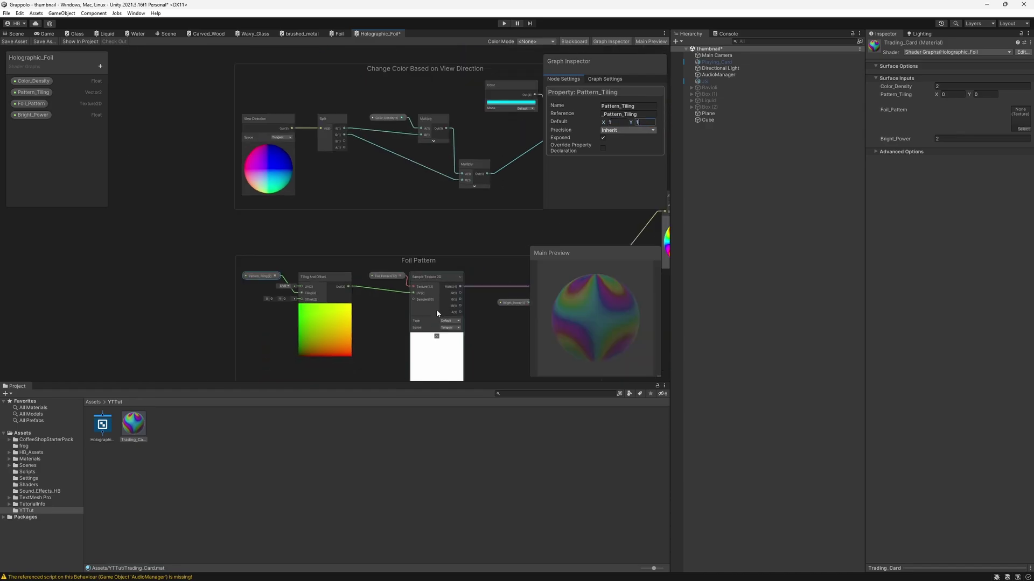
middle_click_drag(436, 309, 233, 289)
scroll(404, 305, "down", 1)
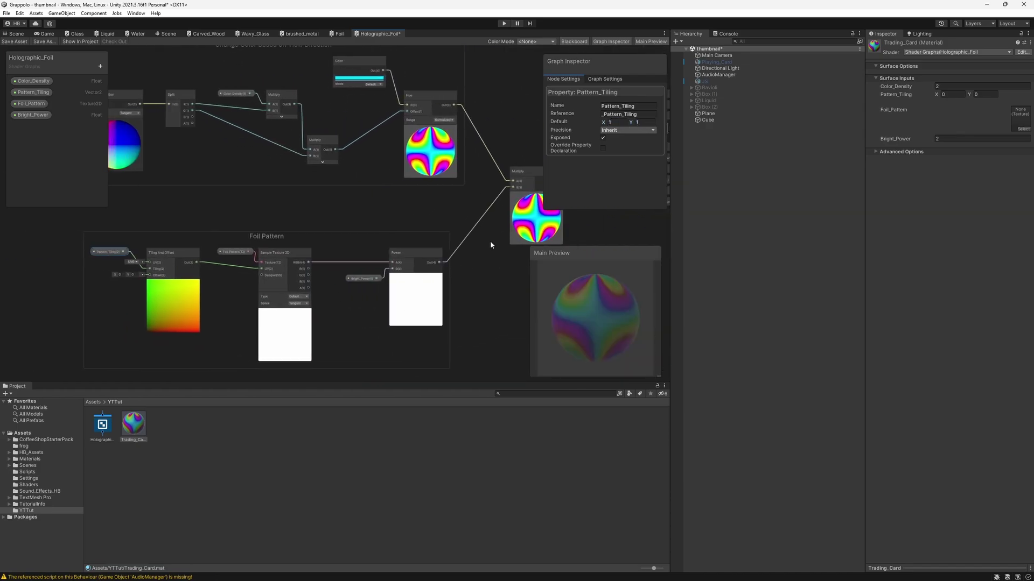
- Save the shader graph and select the card's Trading_Card material in the scene
left_click(14, 42)
left_click(15, 34)
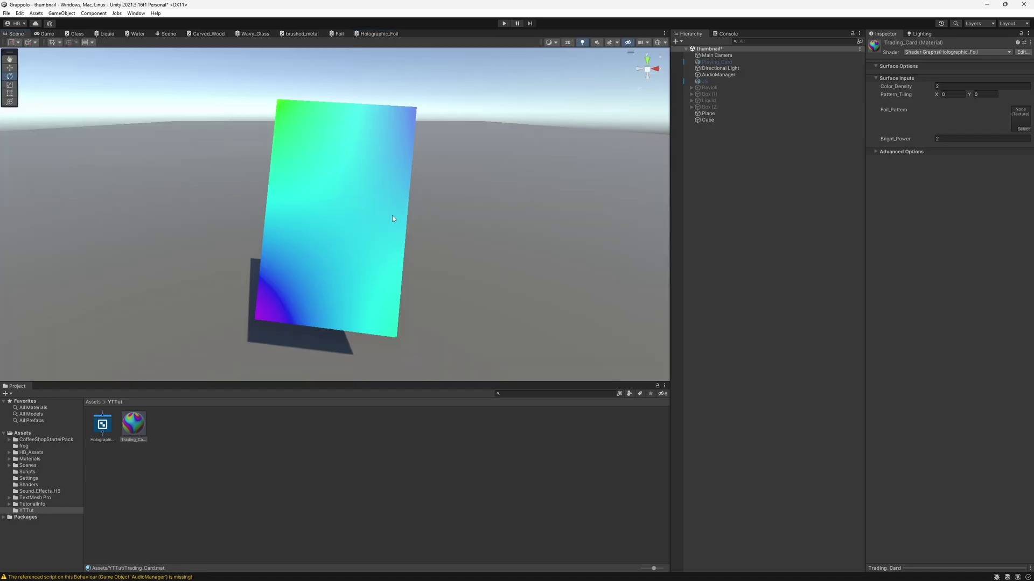
left_click(392, 218)
left_click(129, 426)
left_click(954, 94)
- Set the Trading_Card material's Pattern_Tiling to 1 by 1
type("1")
key("Tab")
type("1")
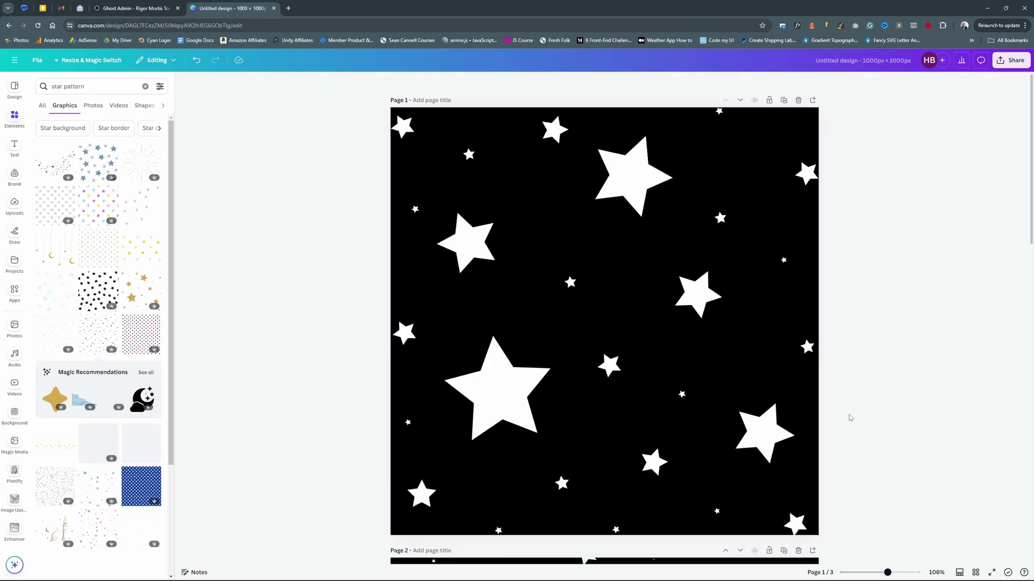
scroll(370, 335, "down", 6)
scroll(370, 335, "down", 10)
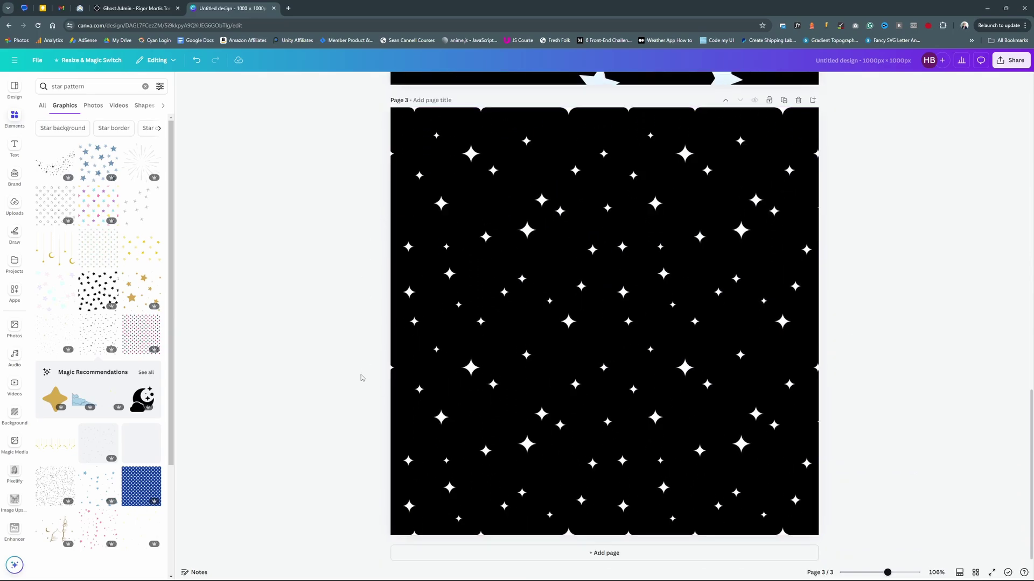
scroll(361, 377, "up", 8)
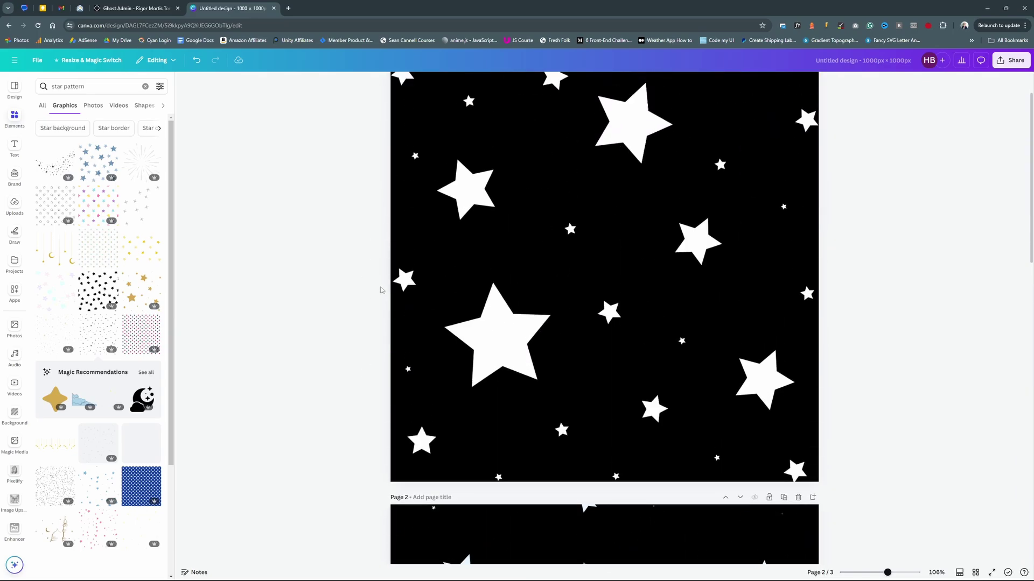
scroll(380, 290, "up", 1)
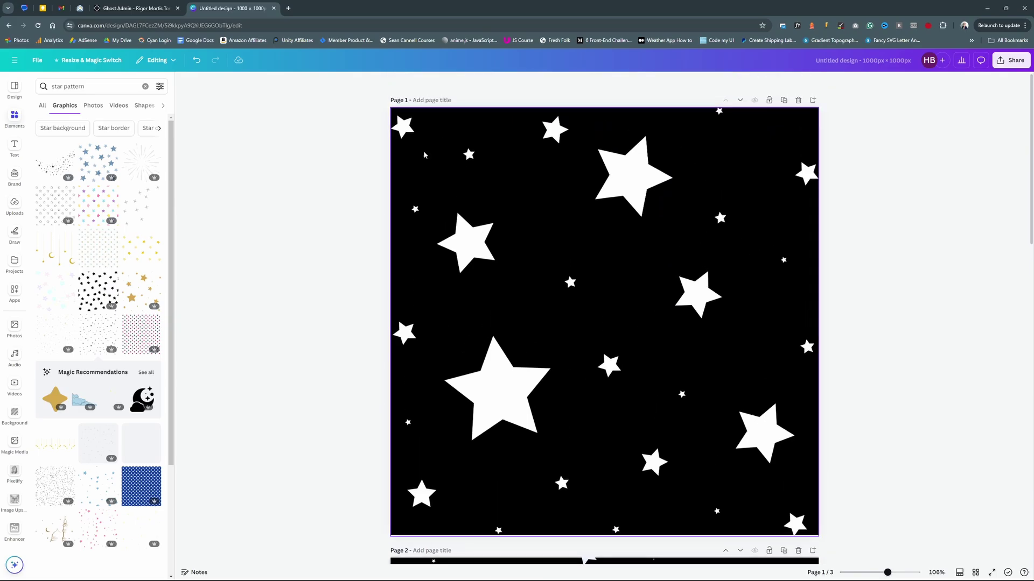
- Download page 2 of the Canva star design as a PNG and import it into Unity's assets
left_click(1012, 64)
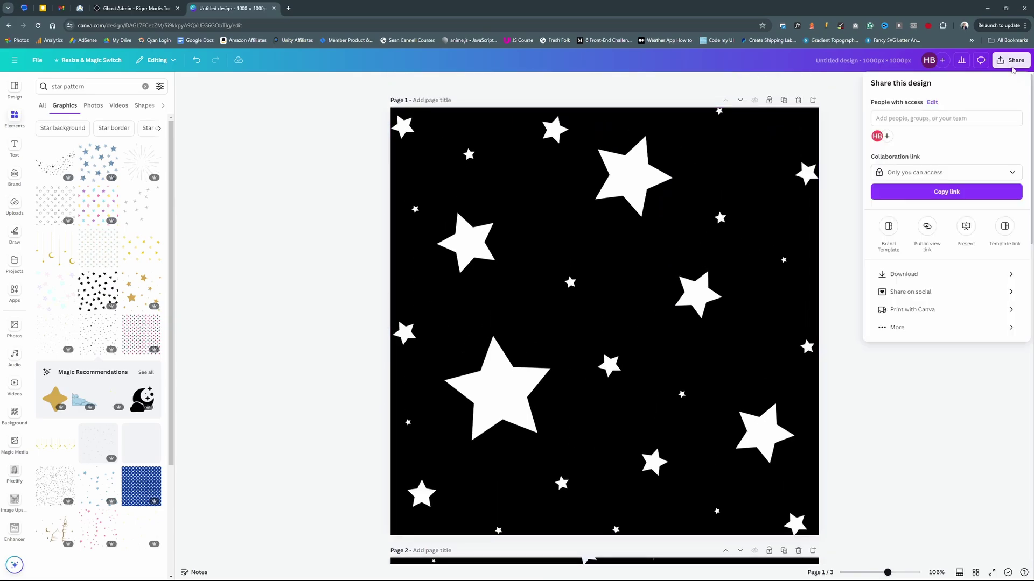
left_click(945, 257)
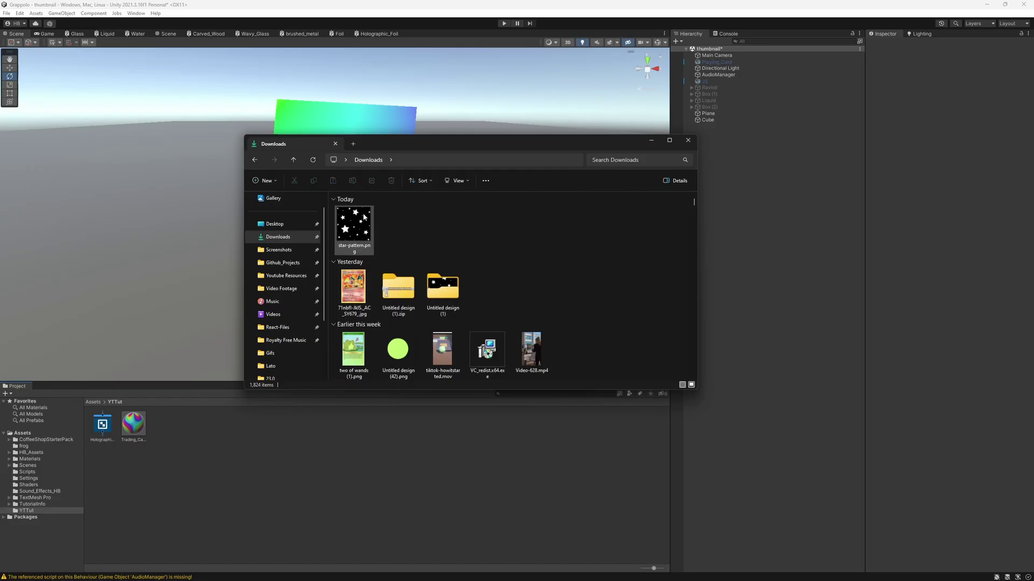
left_click_drag(353, 224, 169, 411)
left_click(272, 426)
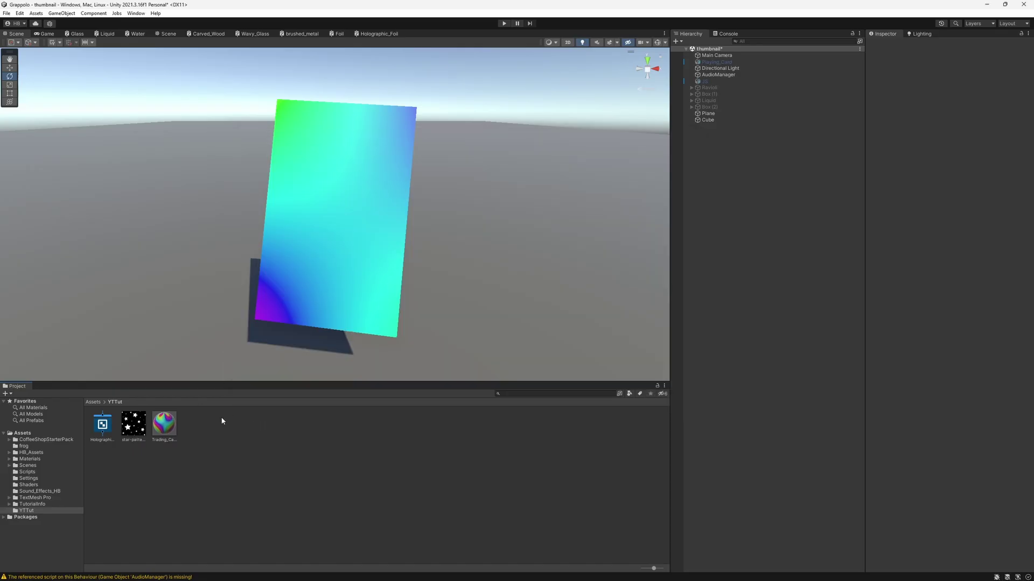
- Assign the star-pattern texture to the material's Foil_Pattern slot and rotate the card to view it
left_click(173, 422)
left_click_drag(123, 431, 133, 434)
left_click_drag(494, 408, 1000, 156)
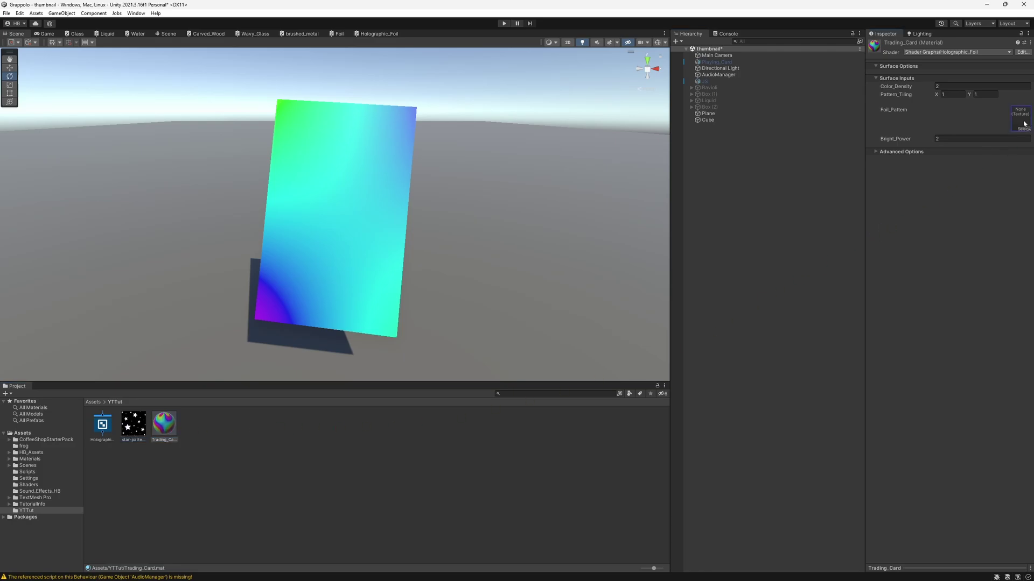
left_click_drag(1024, 124, 1024, 123)
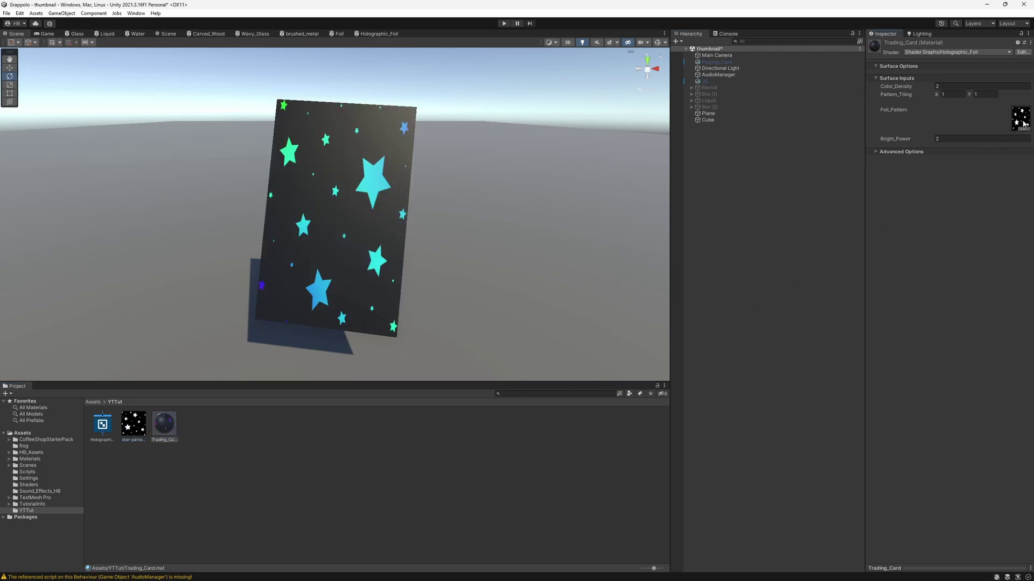
left_click(279, 247)
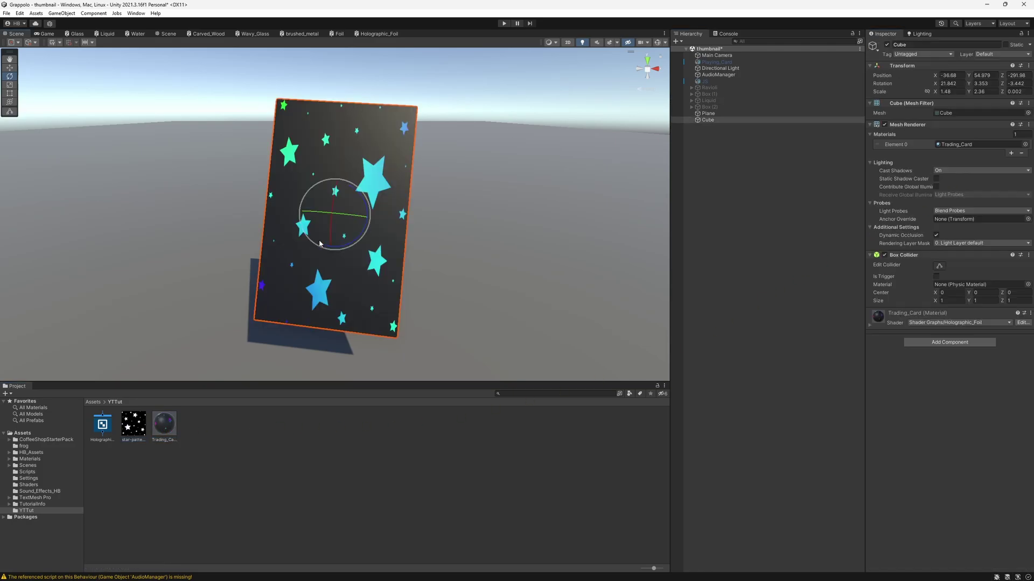
mouse_move(337, 215)
left_mouse_down()
mouse_move(434, 219)
mouse_move(282, 225)
mouse_move(431, 233)
mouse_move(337, 226)
left_mouse_up()
- Adjust the material's Bright_Power to about 0.75 and rotate the card to see the foil shift
left_click(169, 430)
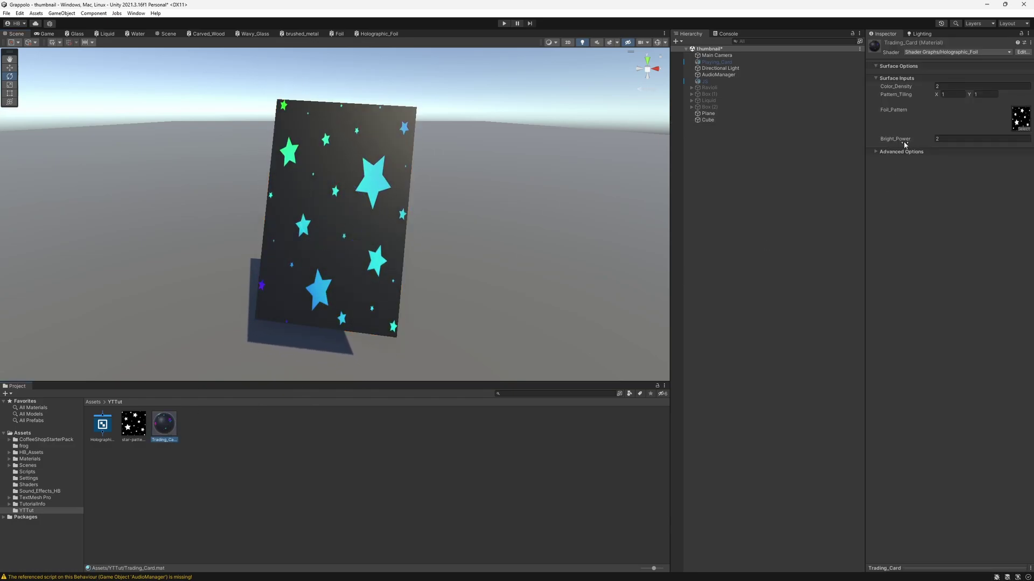
left_click_drag(903, 141, 909, 141)
mouse_move(896, 141)
left_mouse_down()
mouse_move(879, 142)
mouse_move(904, 141)
left_mouse_up()
left_click(363, 222)
mouse_move(364, 217)
left_mouse_down()
mouse_move(409, 227)
mouse_move(317, 217)
mouse_move(397, 231)
mouse_move(345, 221)
left_mouse_up()
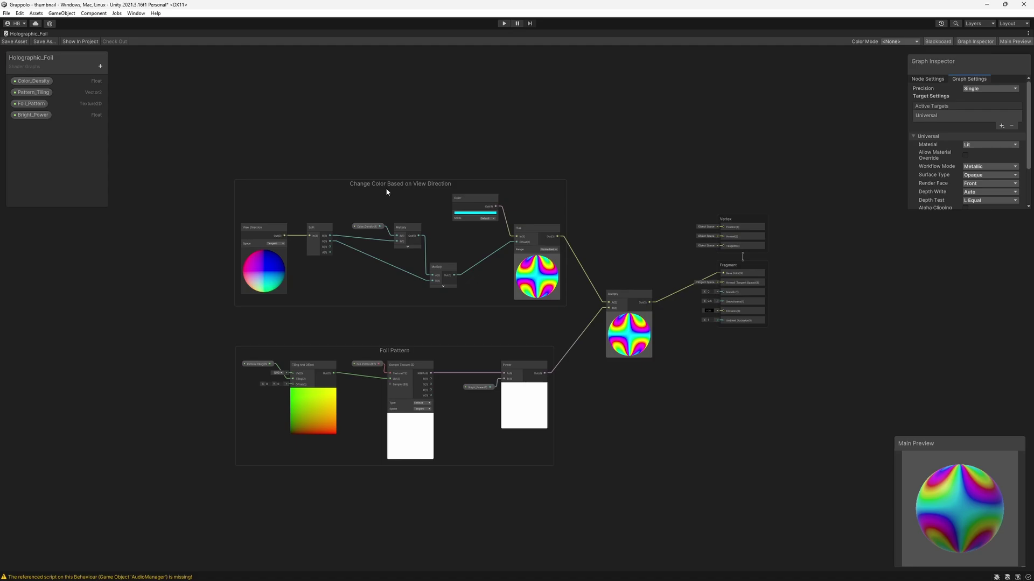
- Move the foil node groups and Multiply node left and disconnect the foil result from Base Color
left_click_drag(660, 483, 234, 170)
left_click_drag(422, 189, 263, 183)
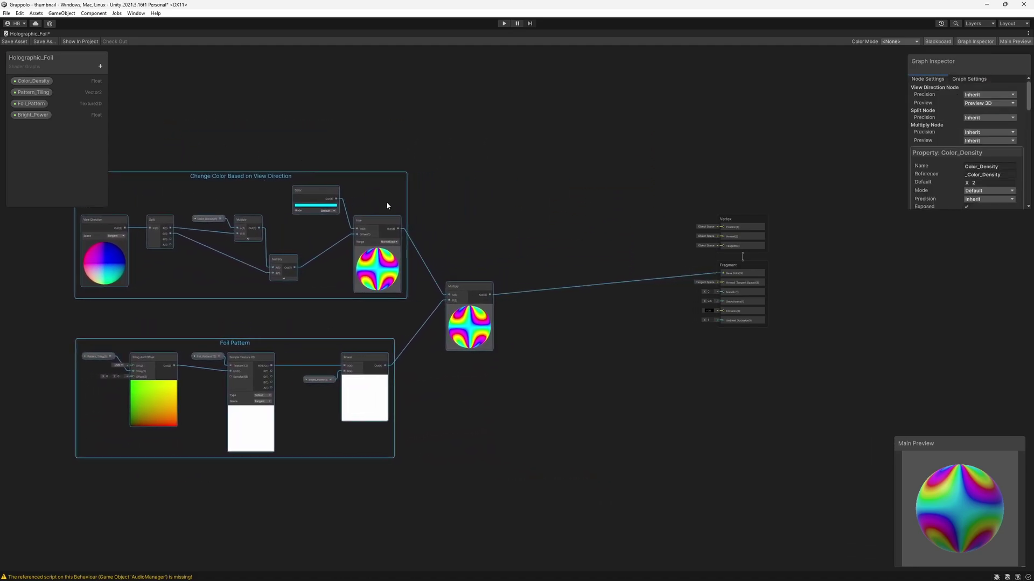
left_click(666, 314)
left_click_drag(685, 277, 658, 272)
left_click(572, 358)
key("a")
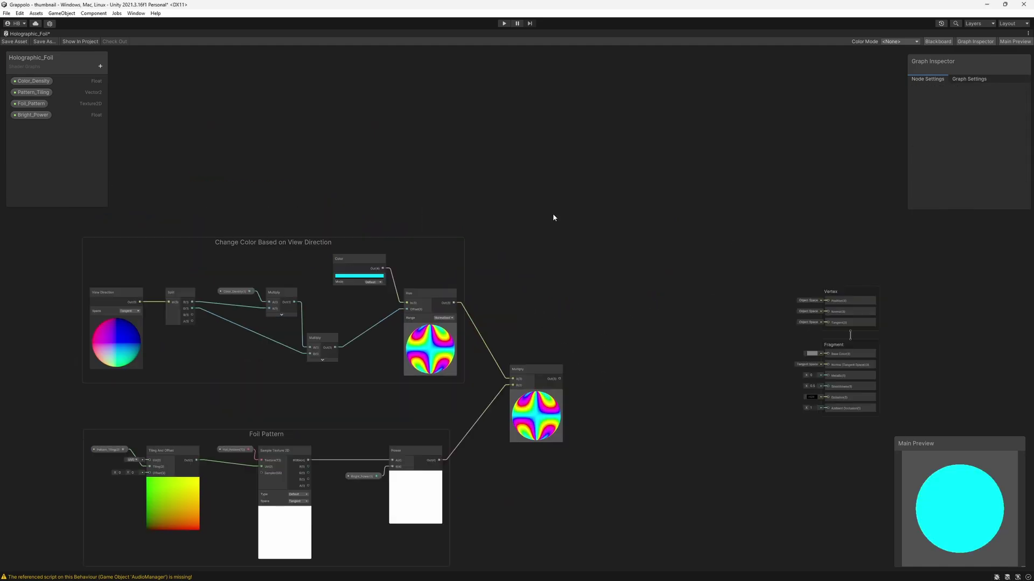
- Add a new Sample Texture 2D node placed higher up in the graph
key("space")
type("sample")
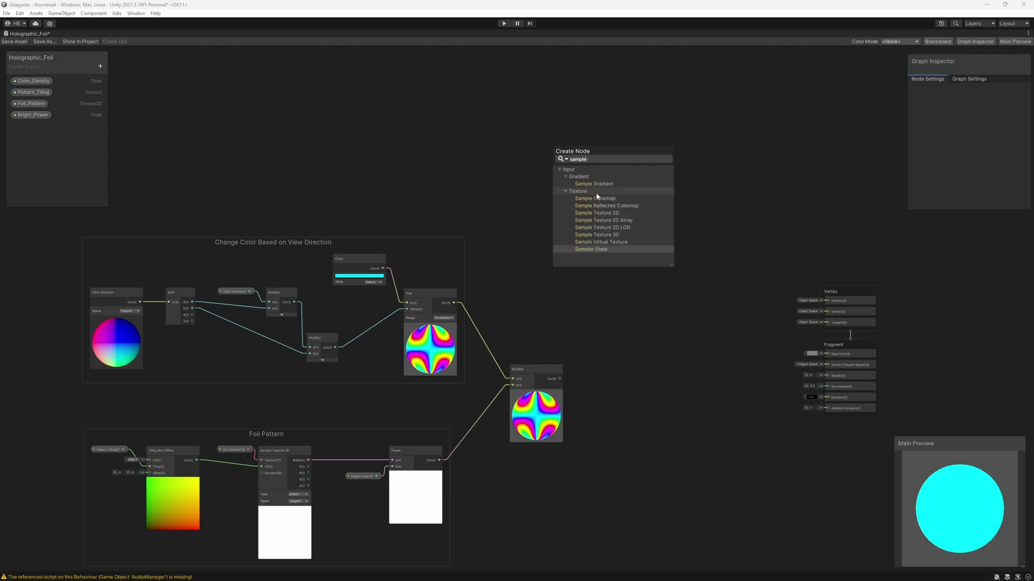
left_click(597, 213)
left_click_drag(598, 228, 573, 175)
scroll(598, 185, "up", 4)
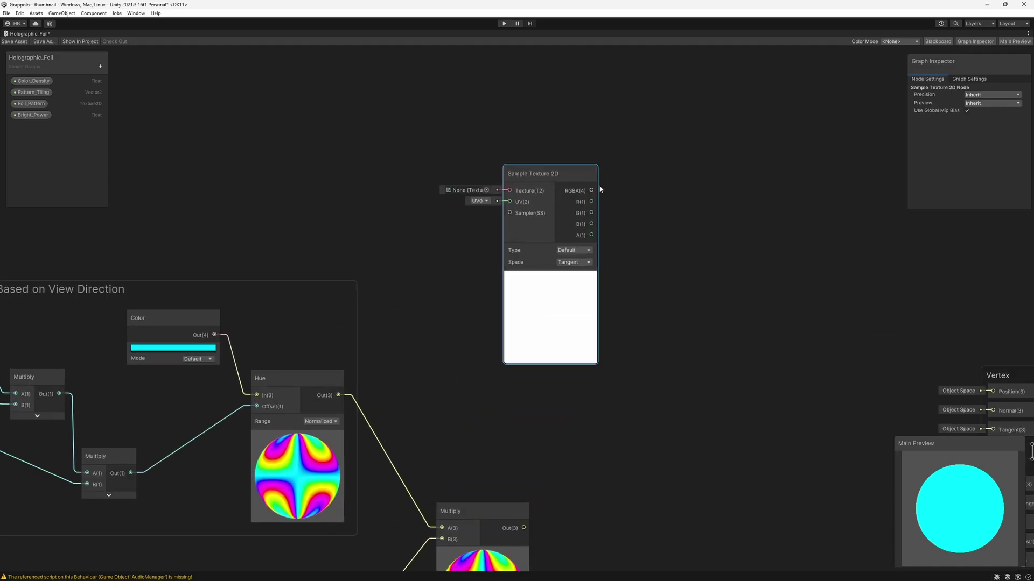
left_click(496, 135)
- Add a Texture 2D Asset node beside the Sample Texture 2D node
key("space")
type("2d")
key("BackSpace")
key("BackSpace")
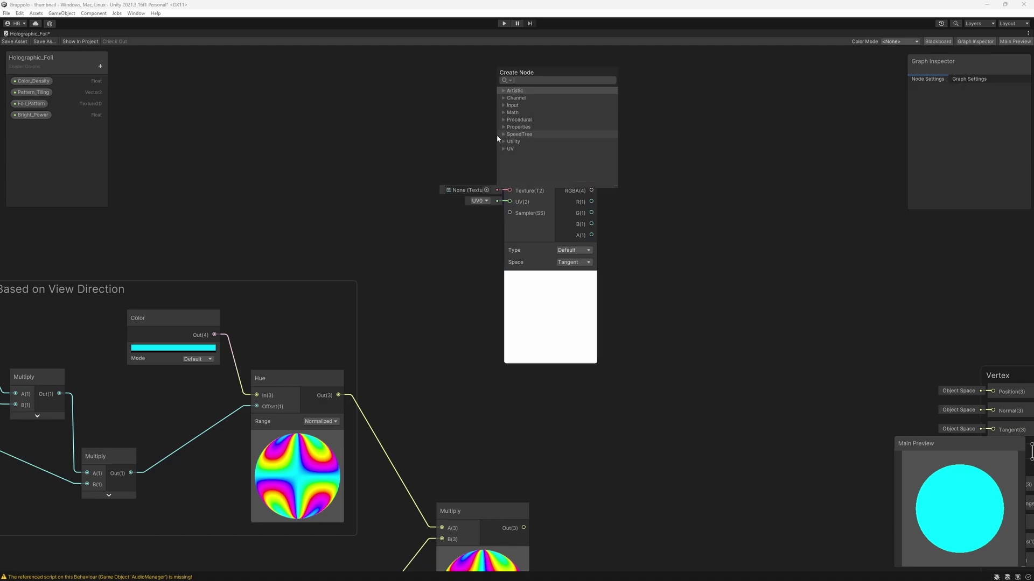
type("text")
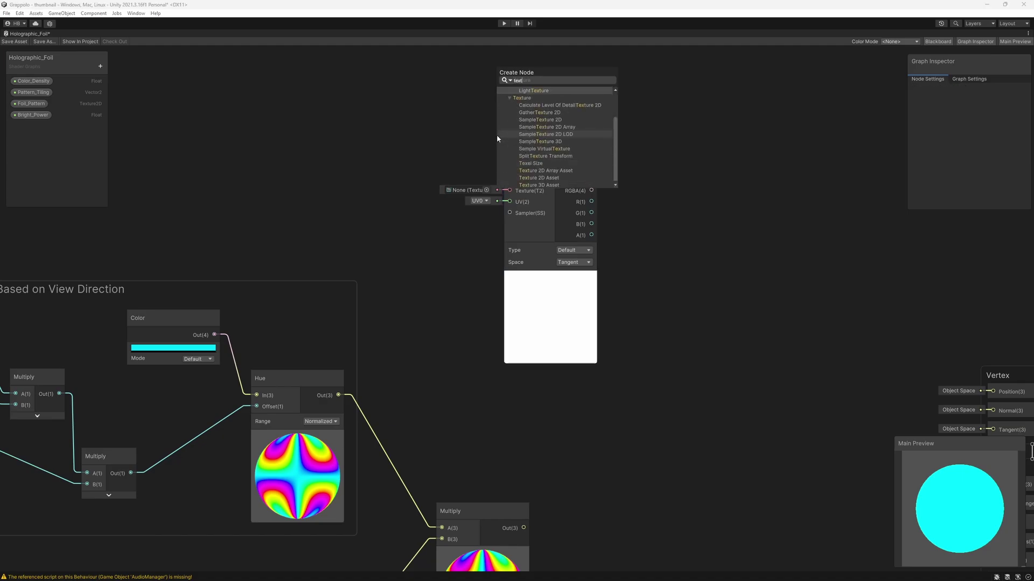
type("ure")
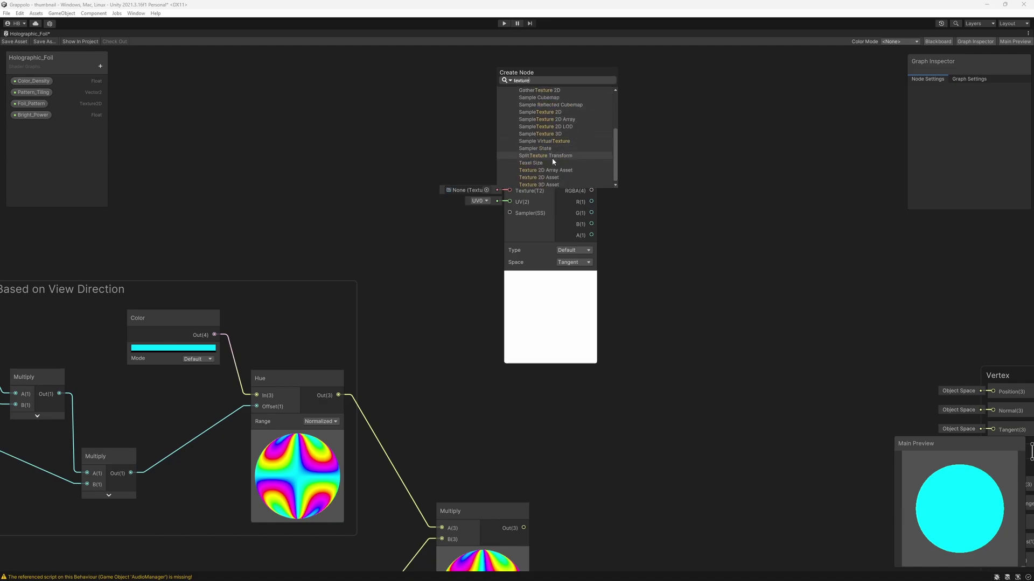
left_click(554, 177)
left_click_drag(464, 149, 509, 191)
- Convert the Texture 2D Asset node to a property and name it 'Image'
right_click(387, 173)
mouse_move(431, 263)
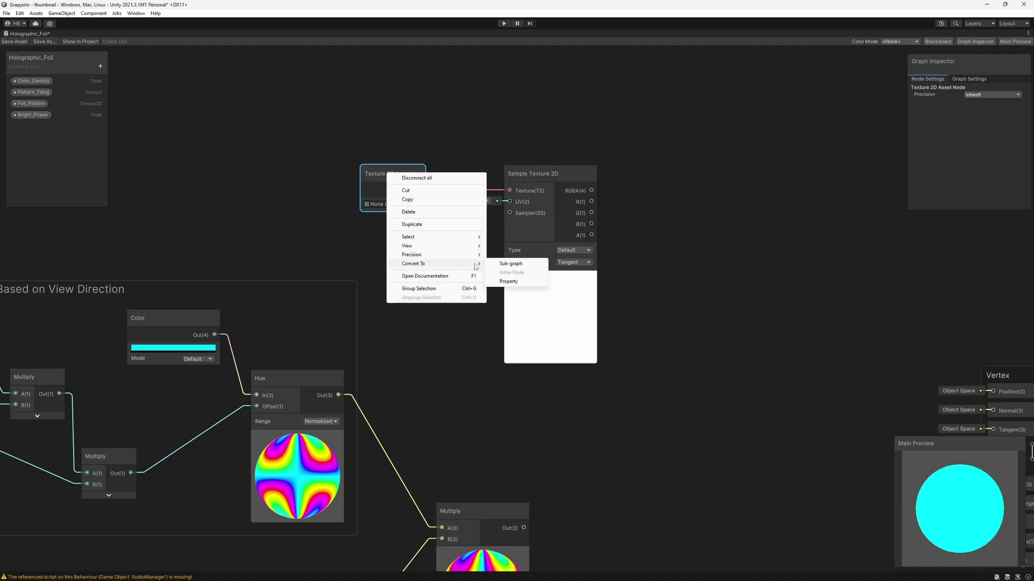
left_click(508, 281)
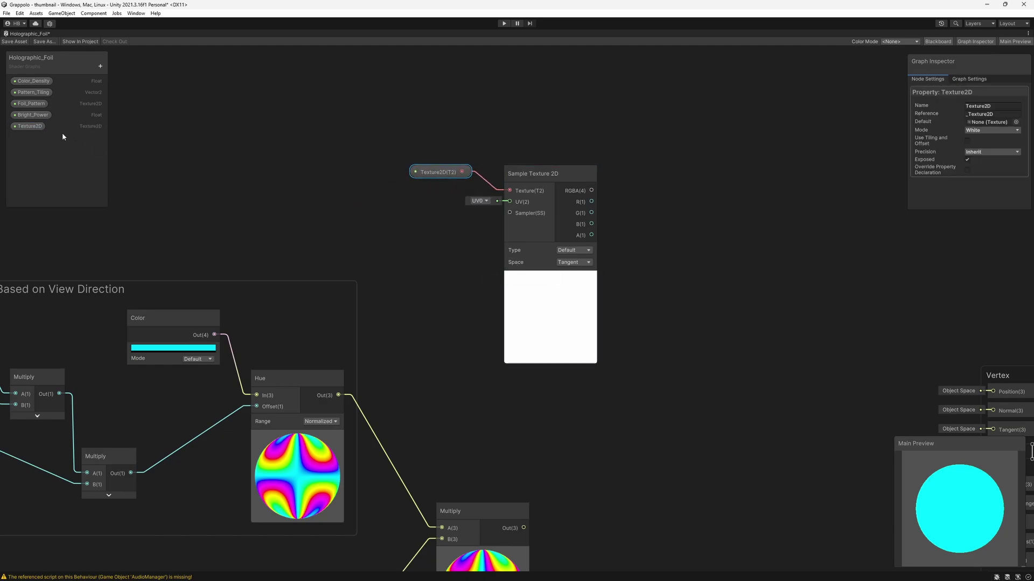
double_click(33, 127)
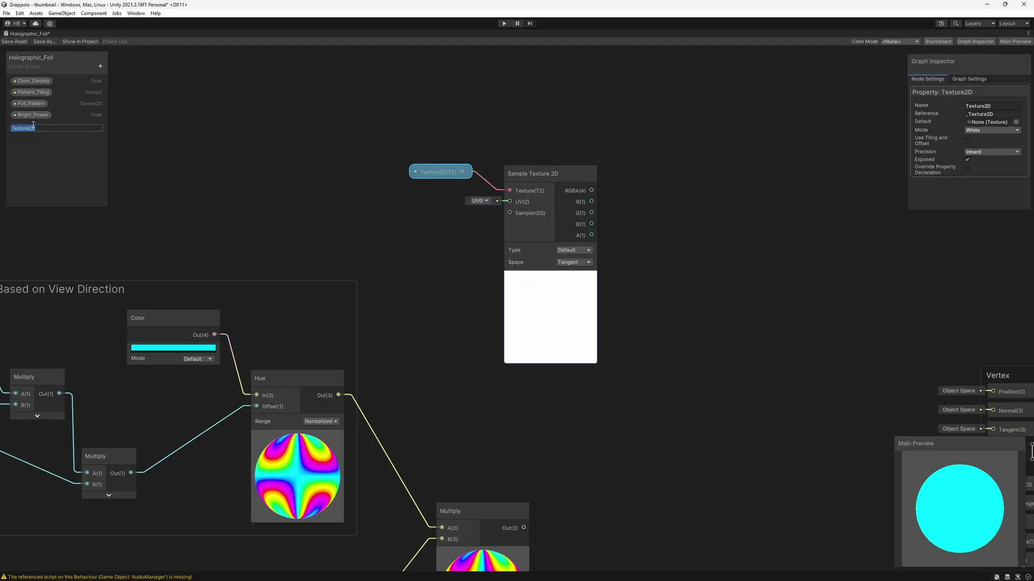
type("Image")
left_click(272, 140)
- Add an unconnected Add node to the graph
middle_click_drag(691, 201, 609, 183)
key("space")
type("add")
key("Return")
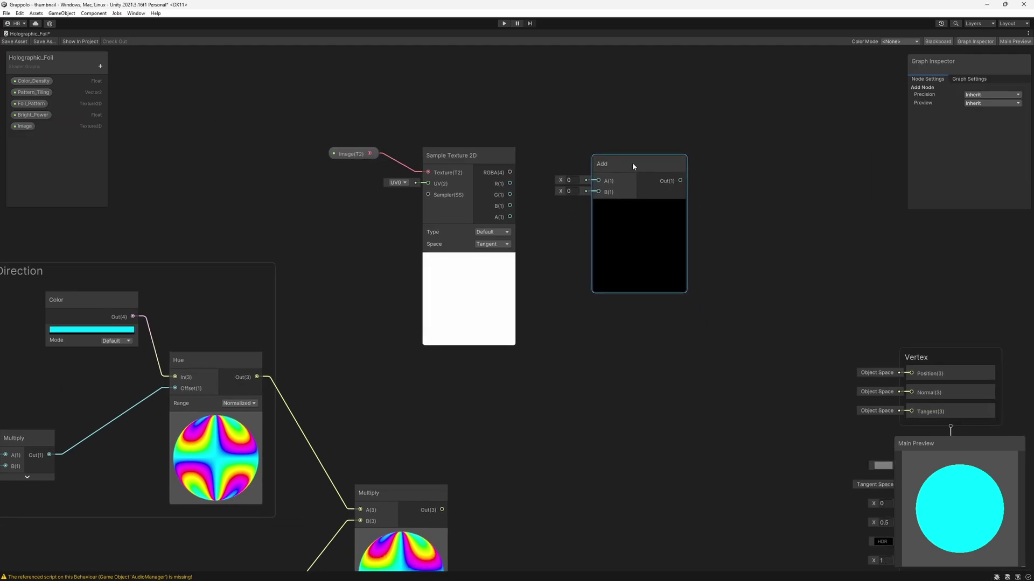
- Wire the texture sample into Add A and the foil Multiply into Add B, then Add Out to Base Color
left_click_drag(635, 168, 627, 158)
left_click_drag(509, 172, 590, 173)
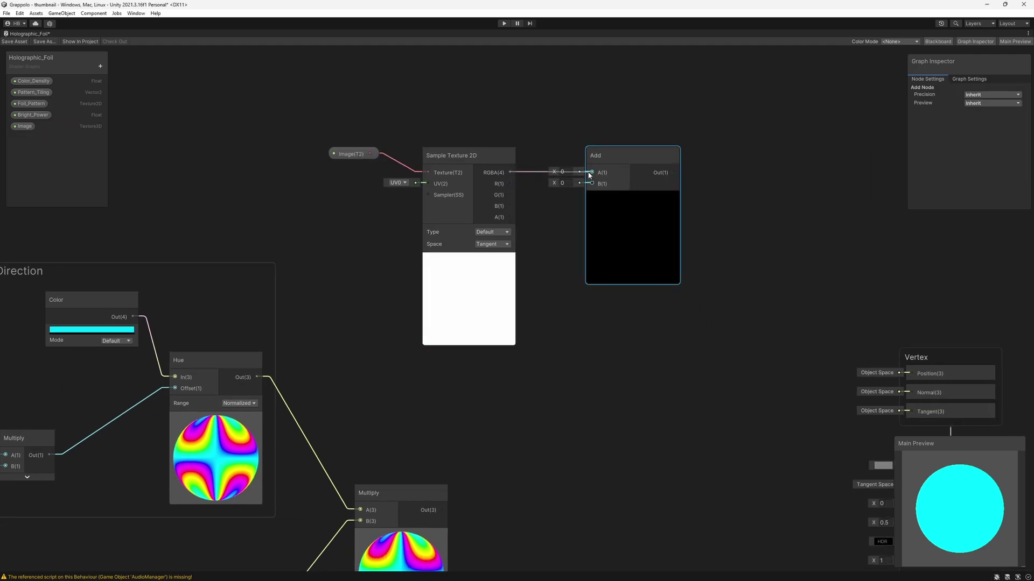
middle_click_drag(599, 392, 561, 321)
left_click_drag(407, 439, 554, 114)
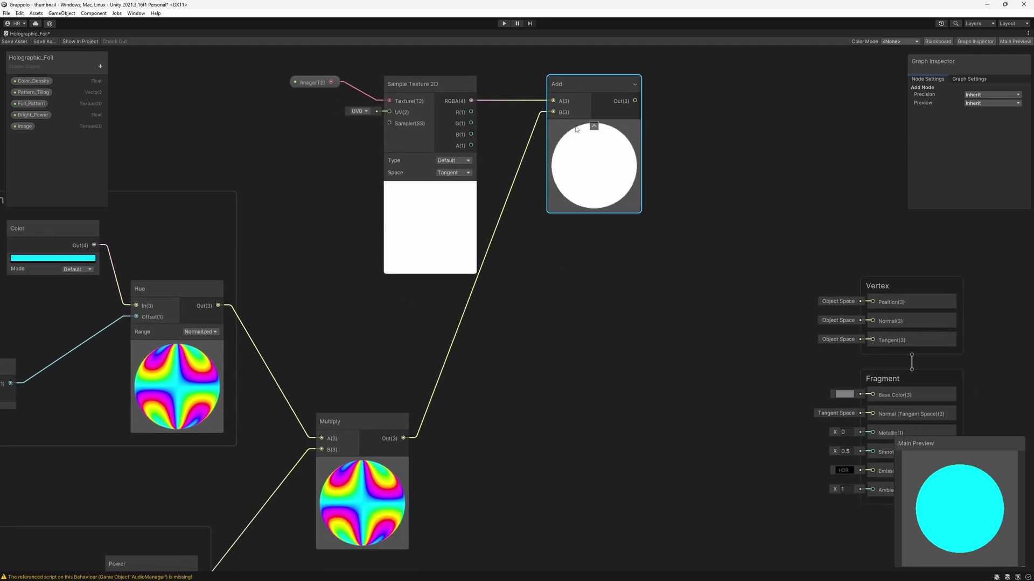
scroll(585, 195, "down", 2)
middle_click_drag(612, 233, 522, 217)
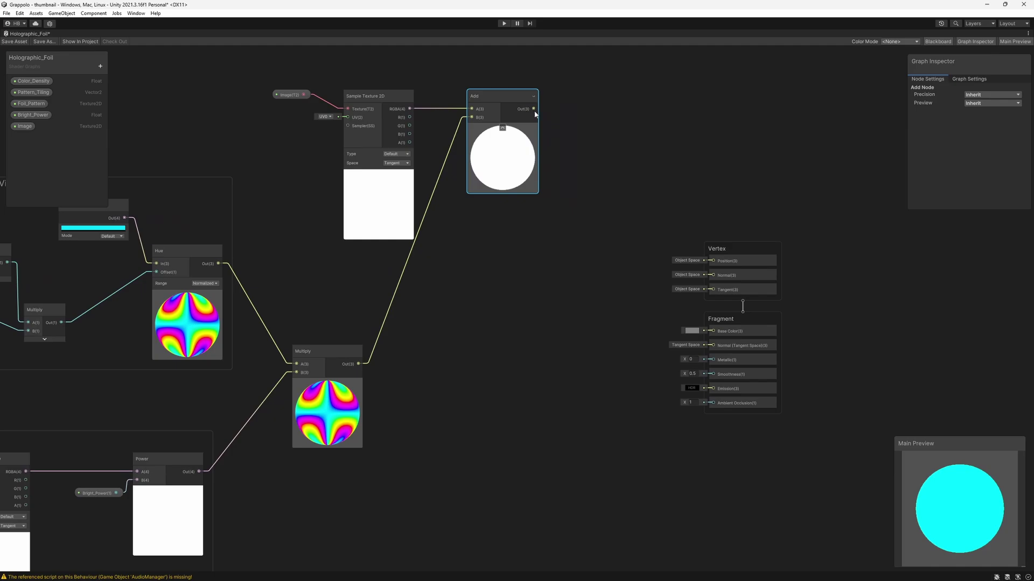
left_click_drag(535, 112, 712, 331)
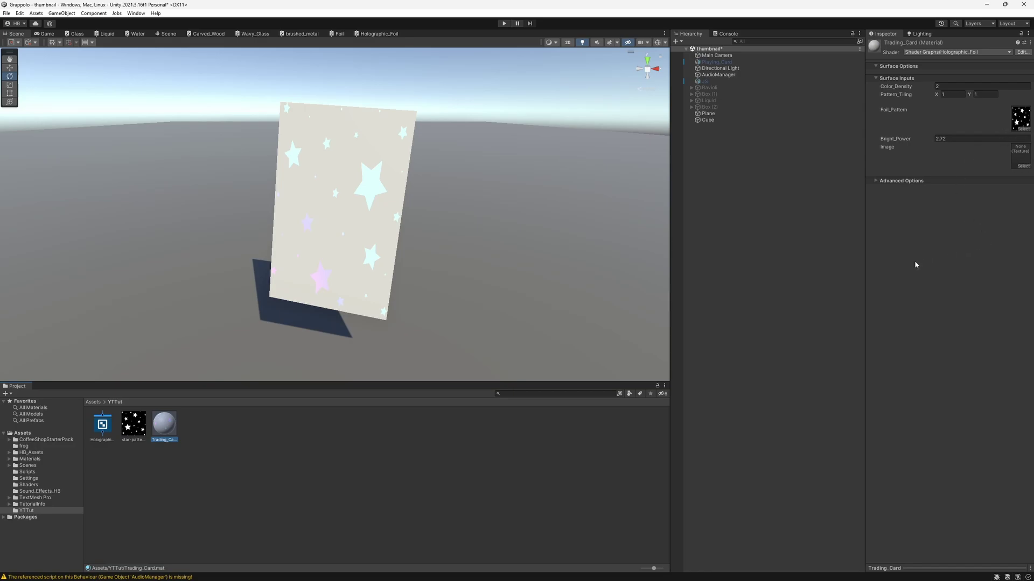
- Rename the downloaded card image in the Downloads folder to pokemon_card.jpg
key("alt+Tab")
left_click(648, 288)
right_click(654, 286)
left_click(694, 294)
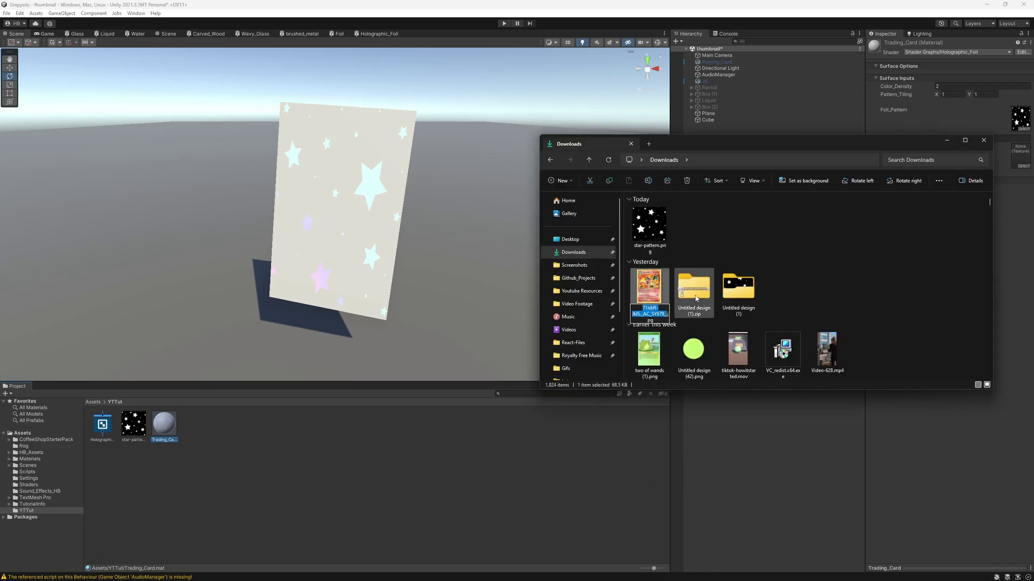
type("pokemon_c")
key("Return")
- Import pokemon_card.jpg into the YTTut folder and assign it to the card material's Image slot
left_click_drag(649, 288, 420, 425)
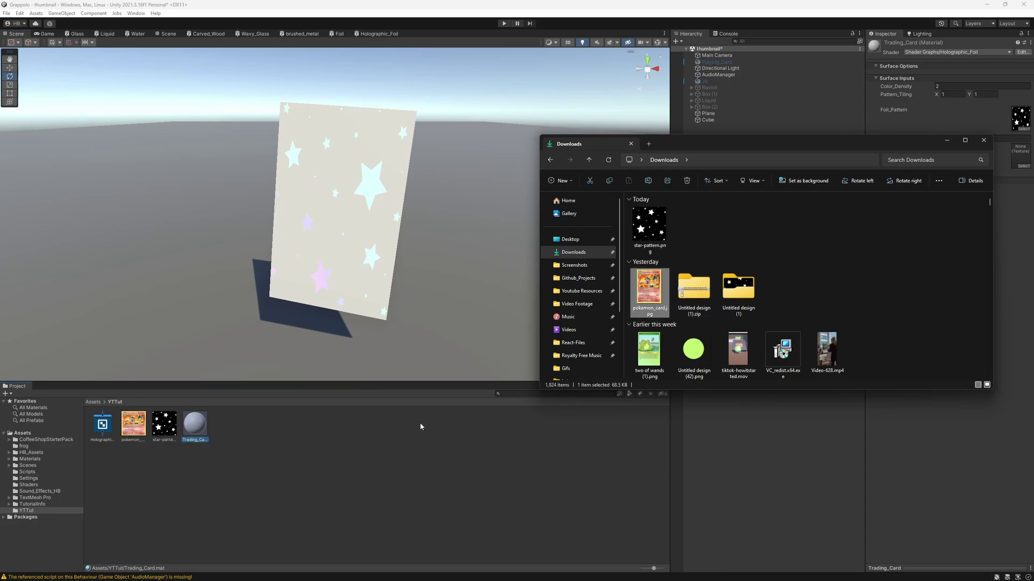
left_click(194, 430)
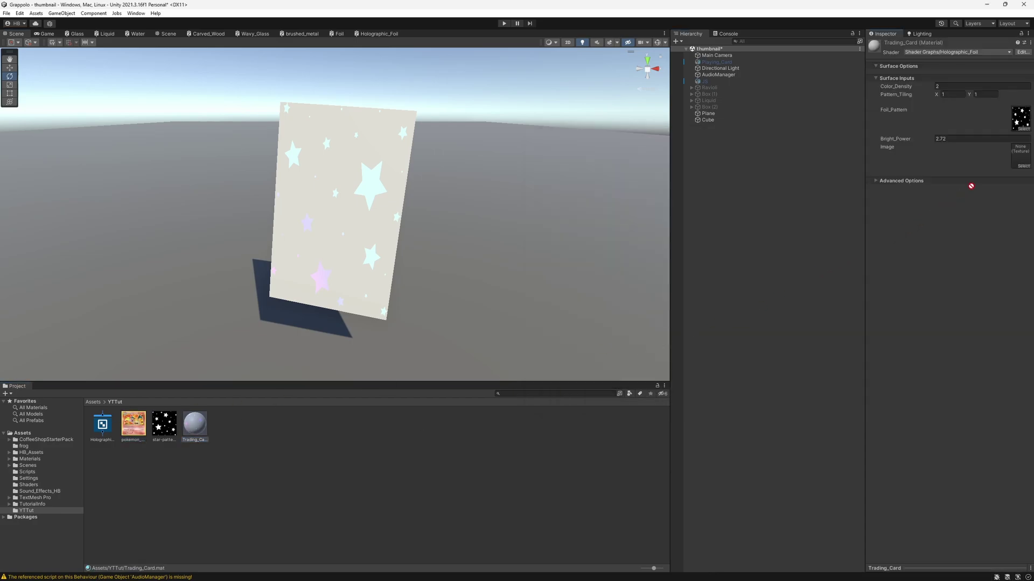
left_click_drag(1021, 161, 1022, 161)
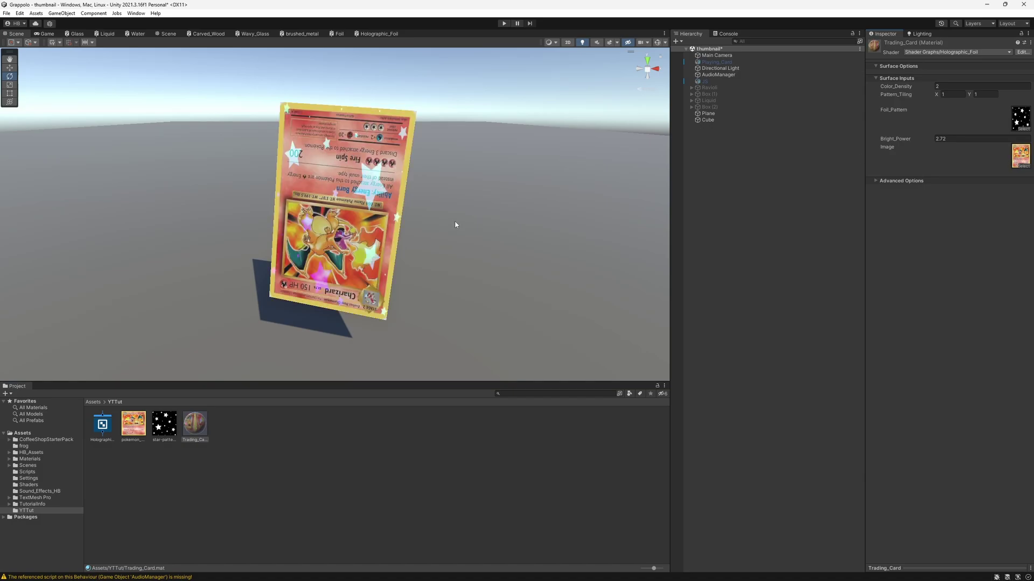
left_click(312, 209)
- Rotate the card upright to face the camera and maximize the Scene view
mouse_move(330, 187)
left_mouse_down()
mouse_move(244, 234)
mouse_move(406, 214)
mouse_move(265, 206)
mouse_move(366, 208)
mouse_move(326, 187)
left_mouse_up()
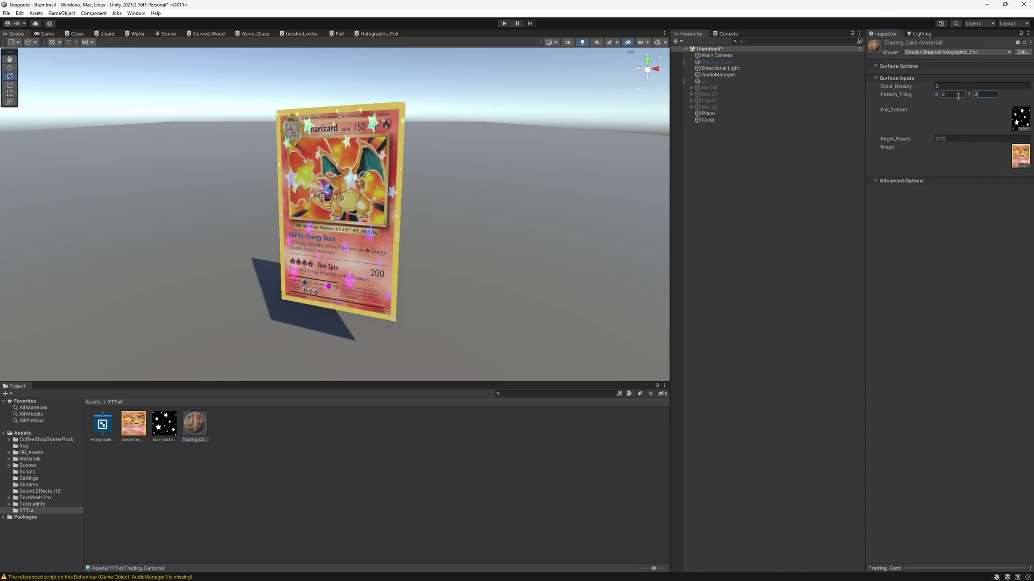
mouse_move(343, 222)
left_mouse_down()
mouse_move(415, 221)
mouse_move(343, 221)
mouse_move(316, 258)
mouse_move(340, 221)
mouse_move(289, 217)
mouse_move(353, 223)
mouse_move(311, 258)
mouse_move(427, 220)
mouse_move(342, 219)
left_mouse_up()
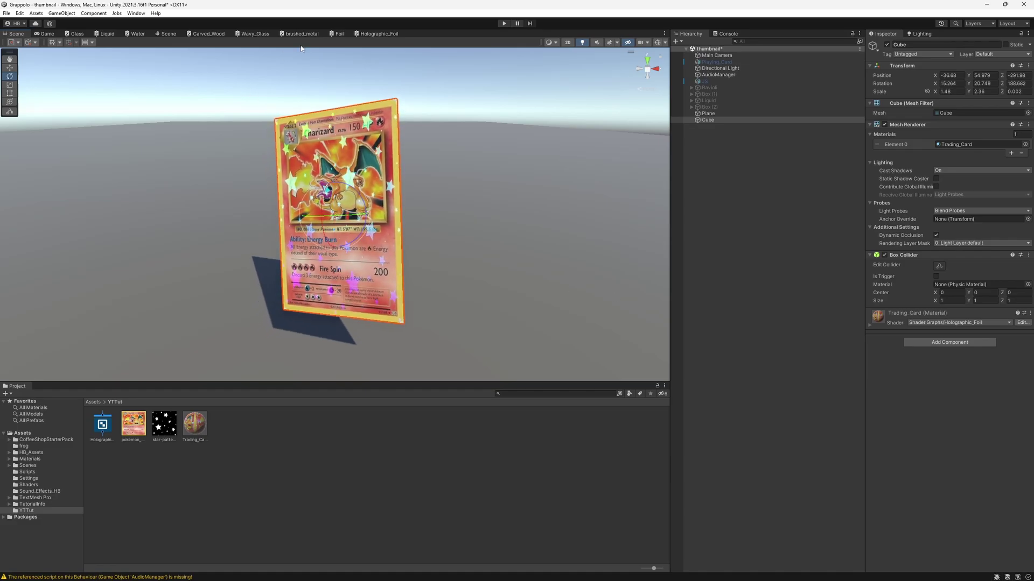
double_click(14, 34)
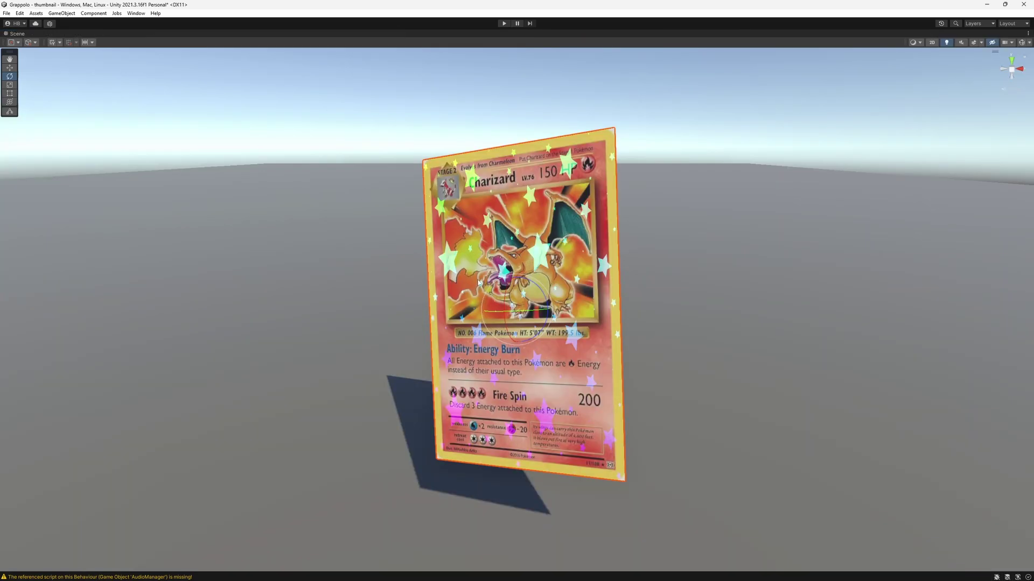